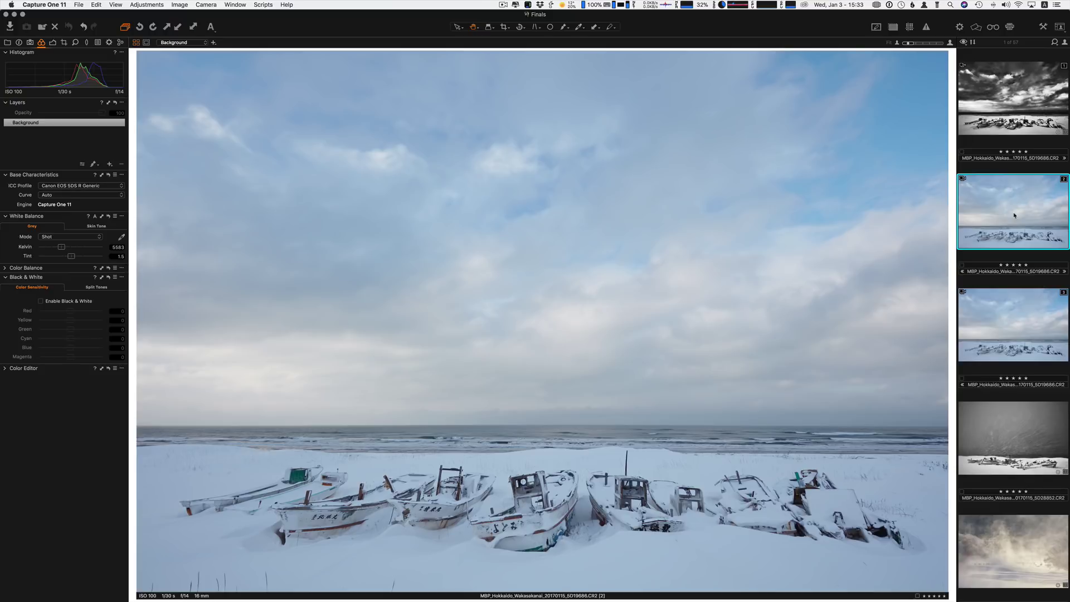
Step: Convert the second, colour variant of the boats photo to black and white and lower its Blue sensitivity
key(Up)
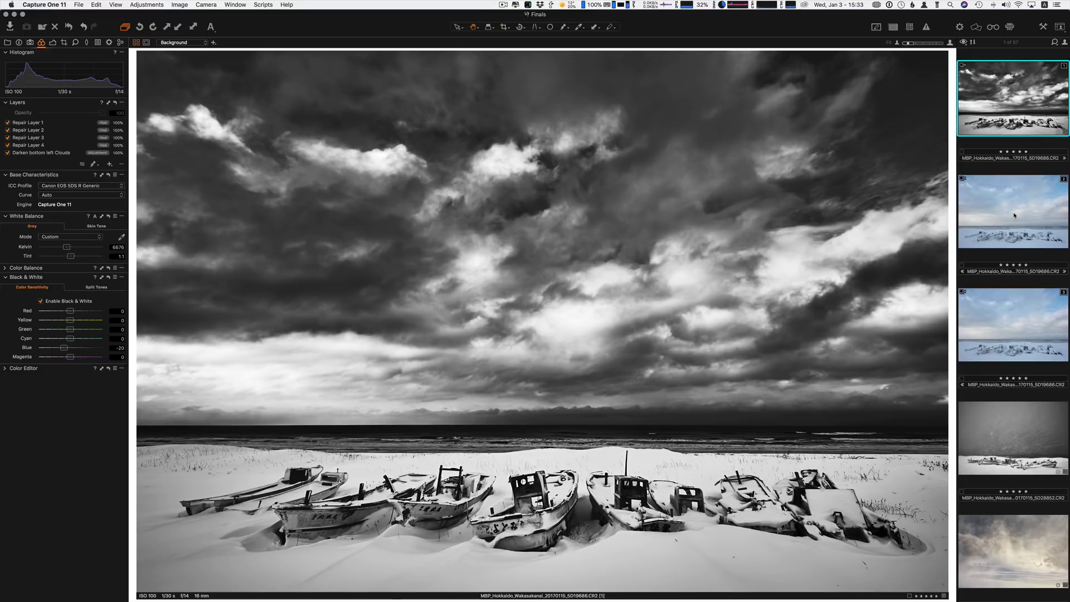
click(1014, 215)
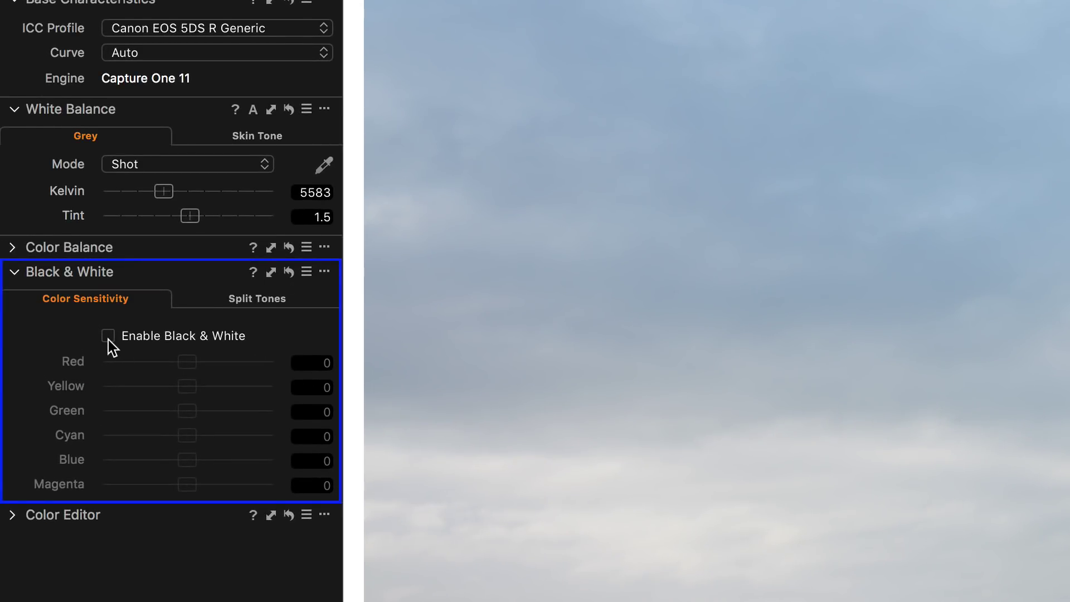
click(107, 336)
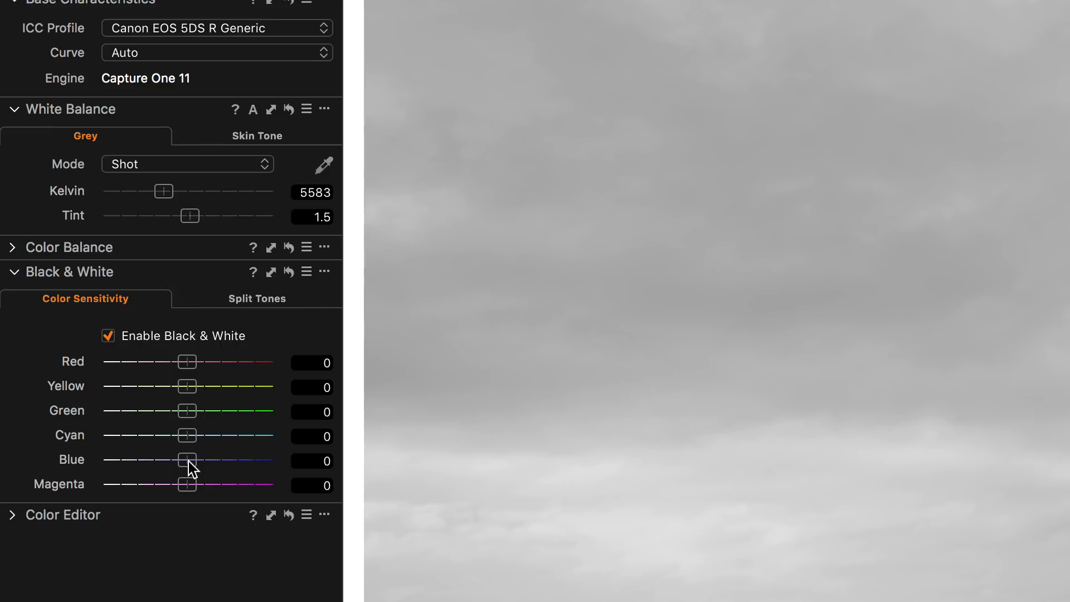
drag(188, 460, 142, 465)
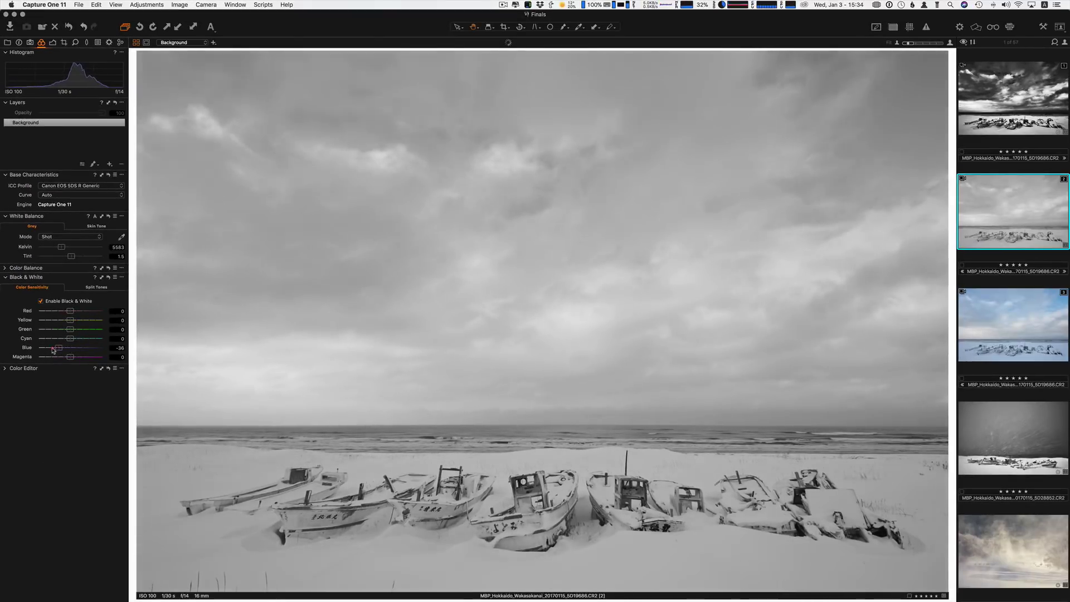
mouse_move(53, 350)
mouse_down()
mouse_move(76, 351)
mouse_move(49, 350)
mouse_move(65, 349)
mouse_up()
Step: Adjust the RGB levels, setting the white point to 226 and the midtone to -0.18
click(53, 43)
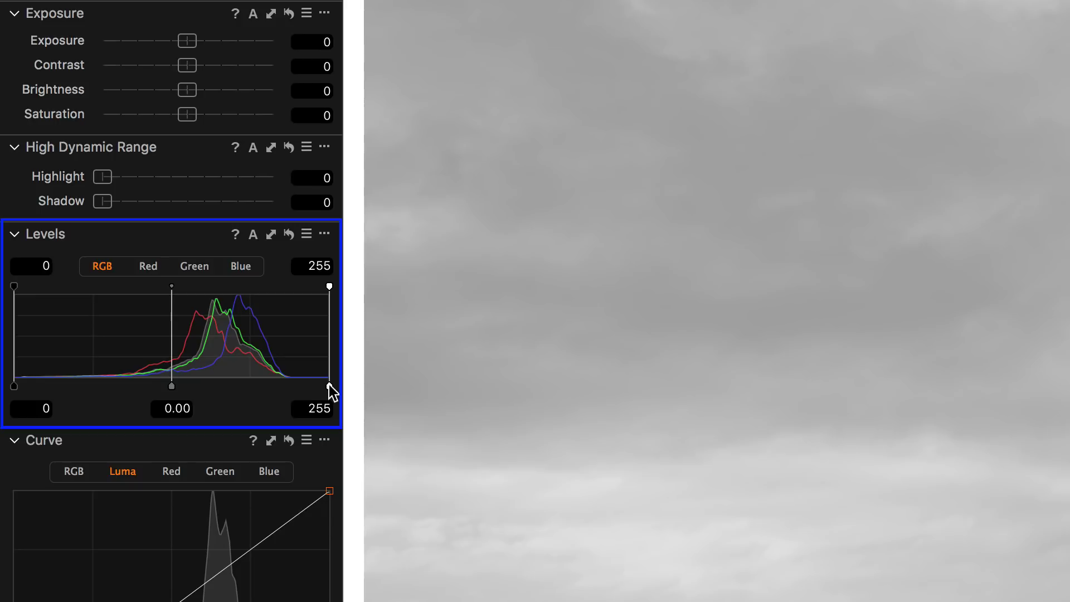
drag(329, 384, 296, 381)
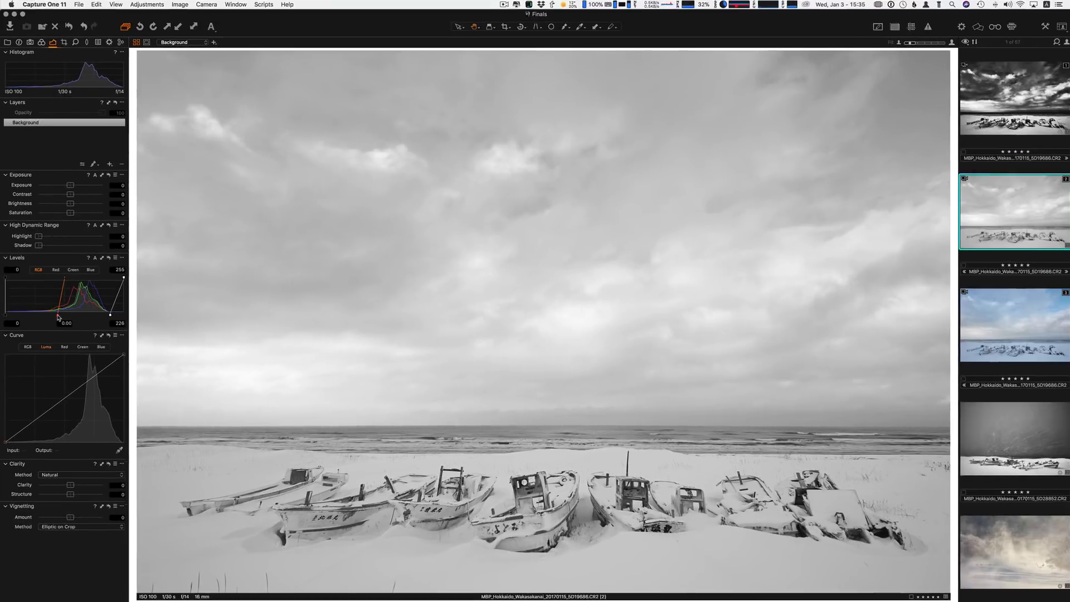
drag(154, 385, 161, 387)
drag(60, 315, 71, 315)
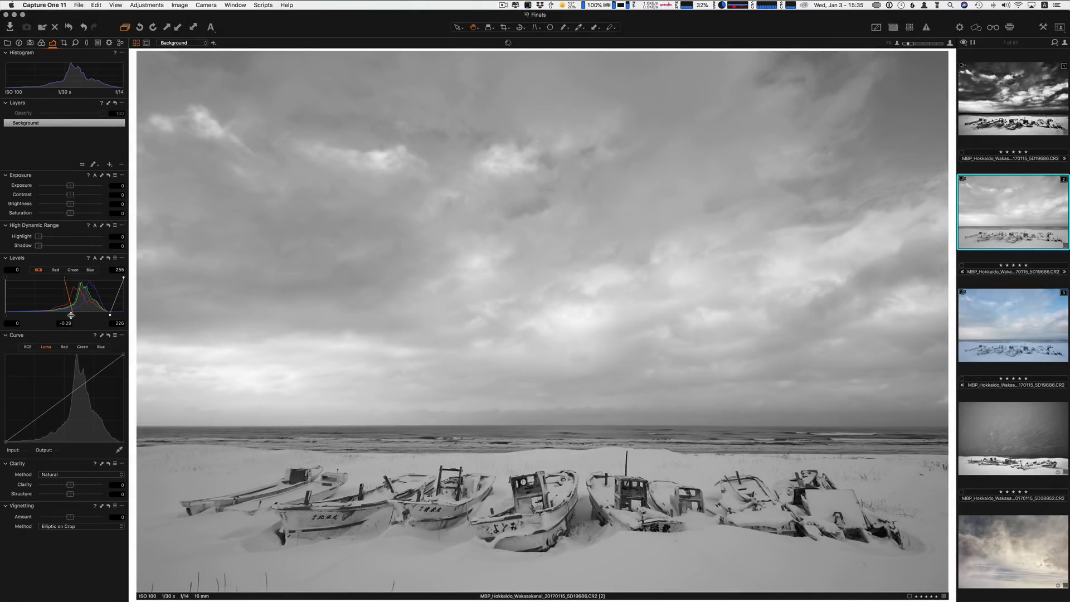
drag(70, 315, 65, 315)
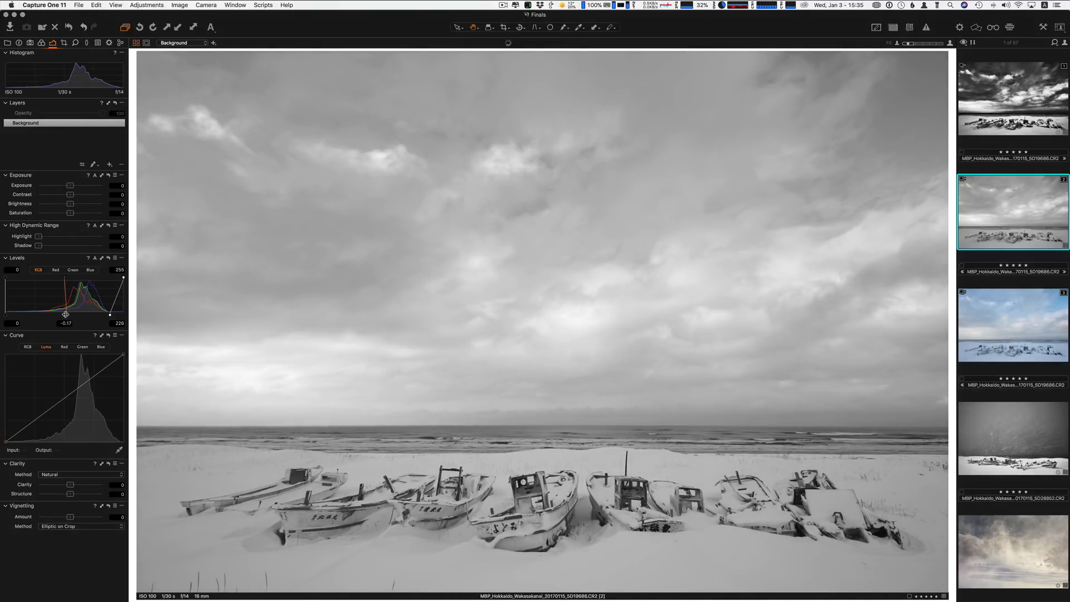
click(67, 316)
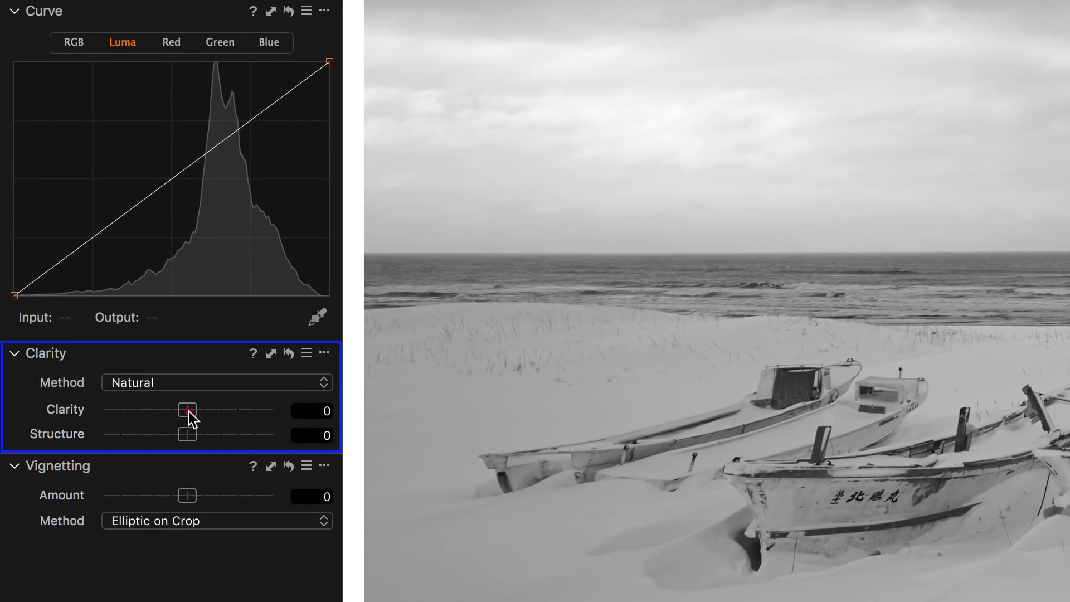
Step: Set the clarity method to Punch, with Clarity at 40 and Structure at 12
drag(188, 411, 227, 419)
drag(84, 487, 89, 488)
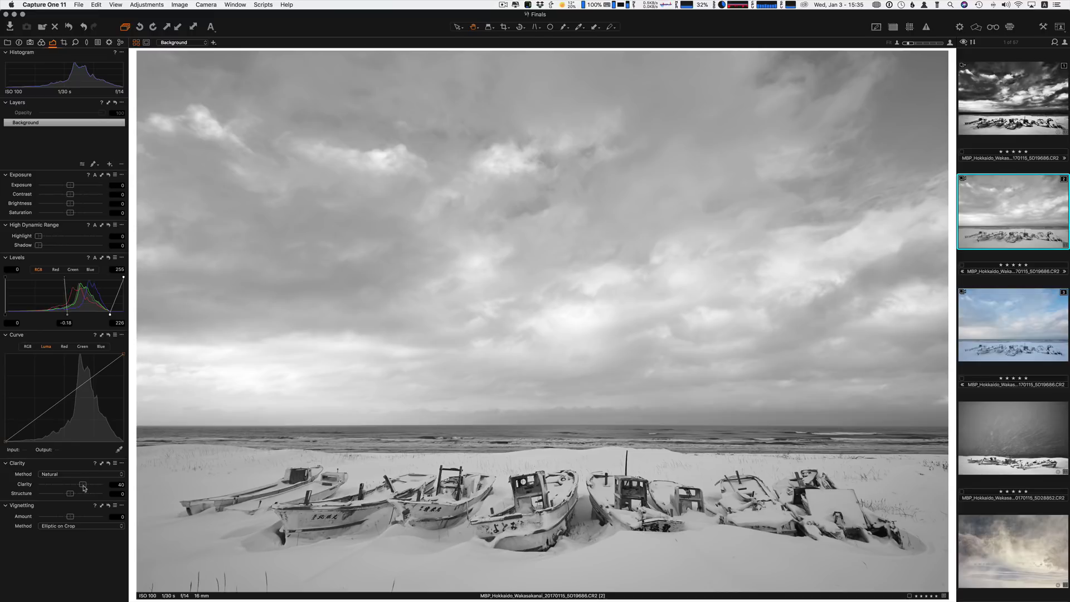
click(66, 478)
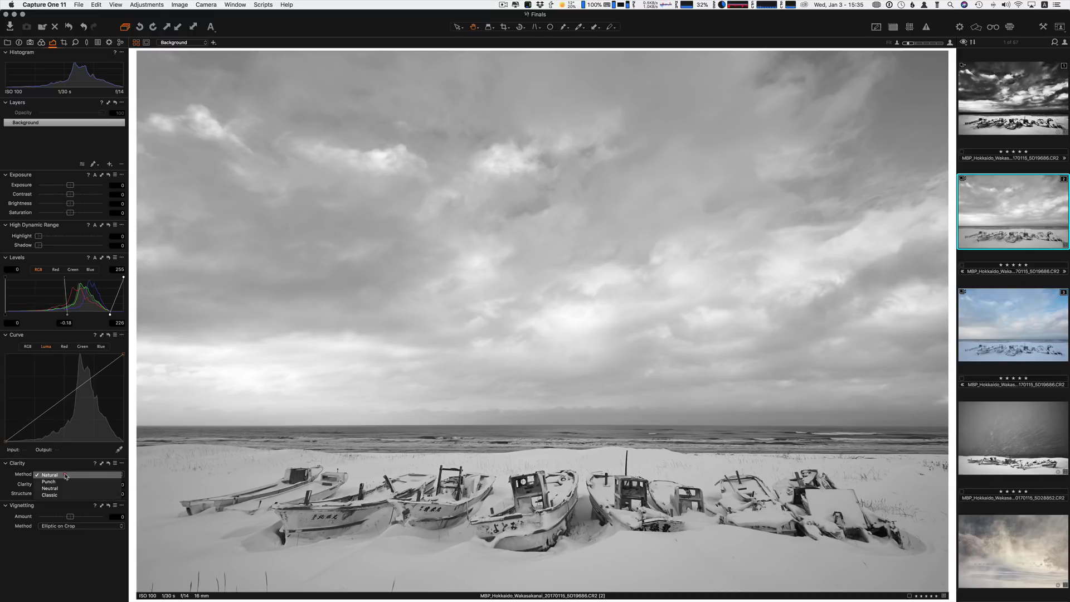
click(65, 482)
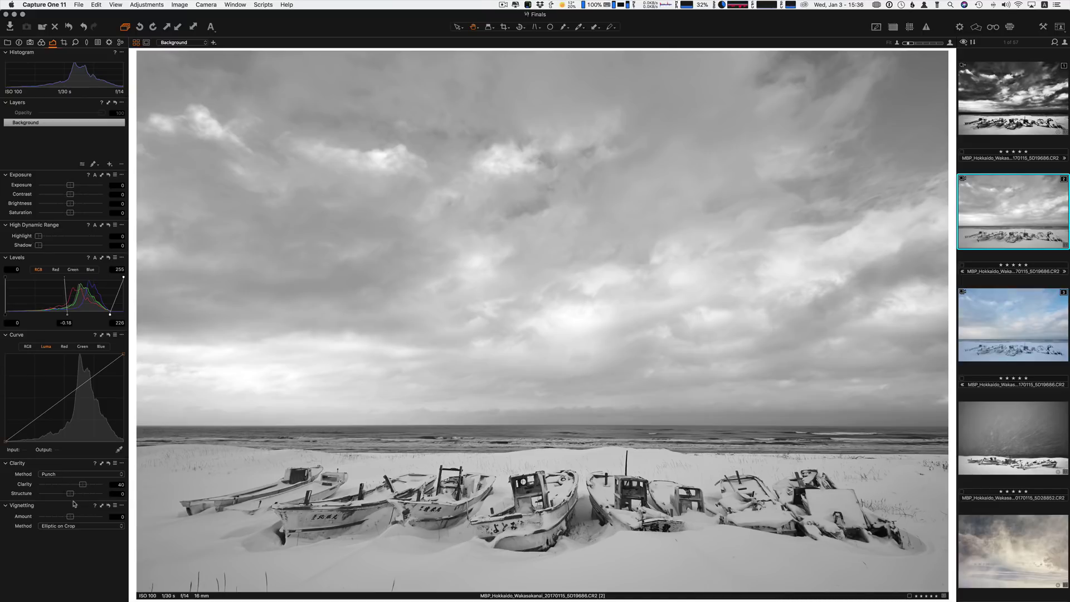
drag(70, 495, 75, 496)
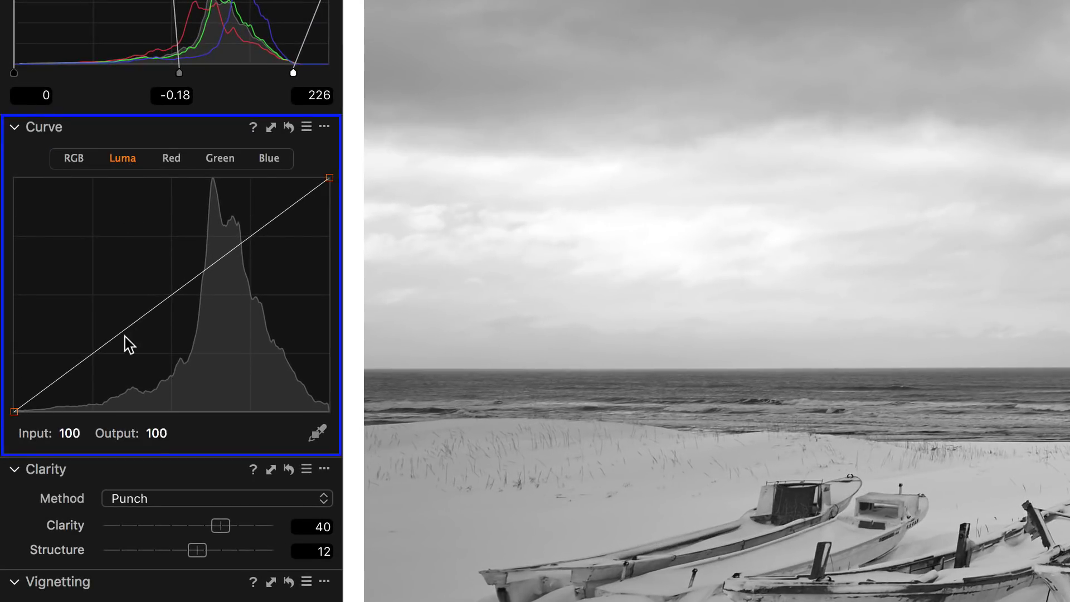
Step: Shape the background's Luma curve into a contrasty S with a lowered shadow point and a raised highlight point
drag(108, 343, 117, 361)
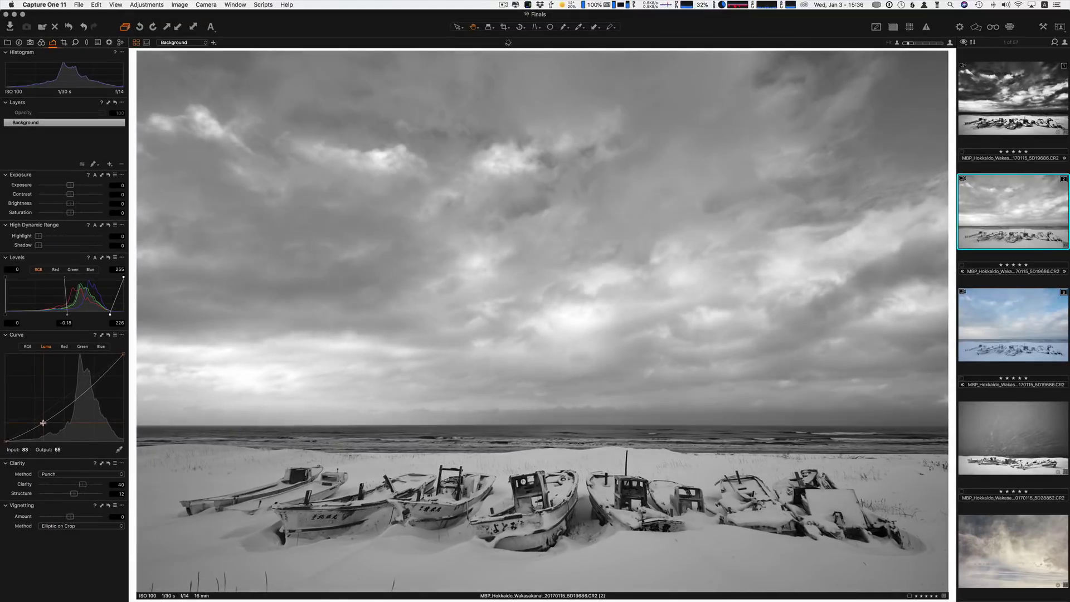
drag(43, 422, 49, 426)
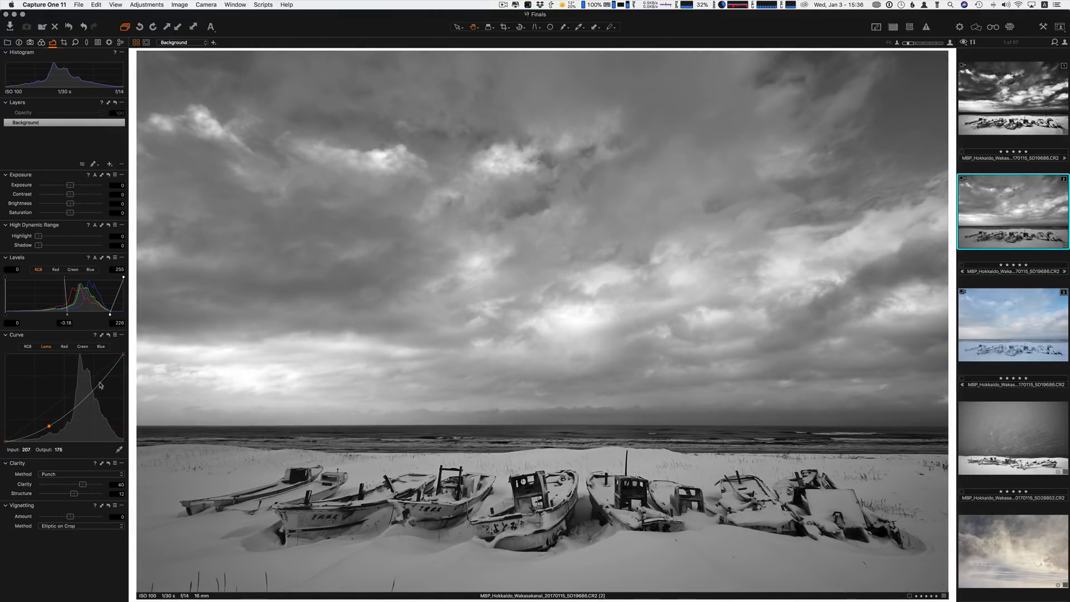
drag(101, 385, 49, 429)
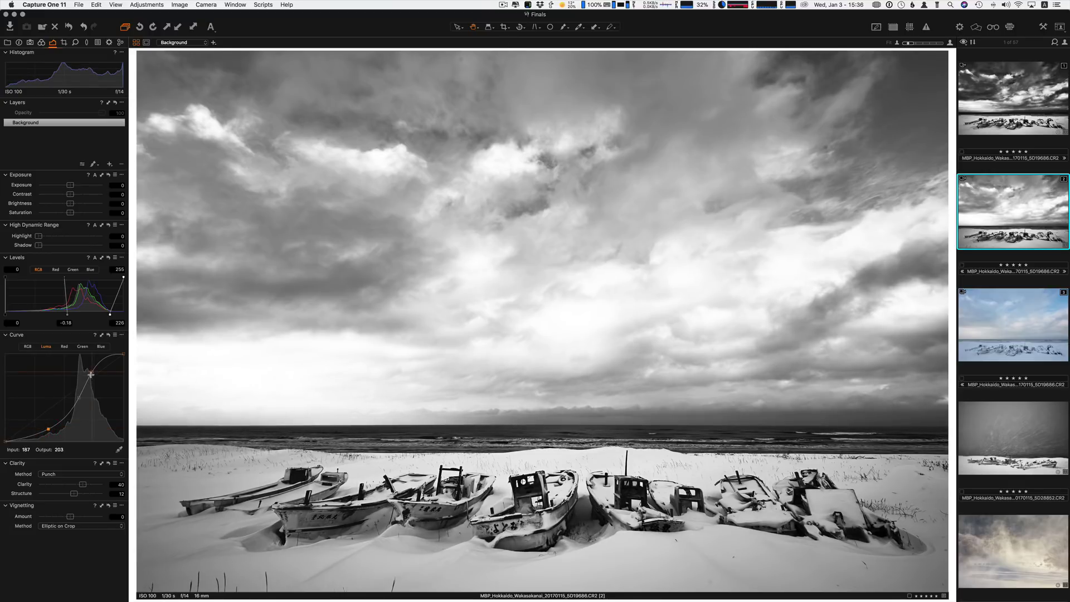
drag(92, 372, 92, 375)
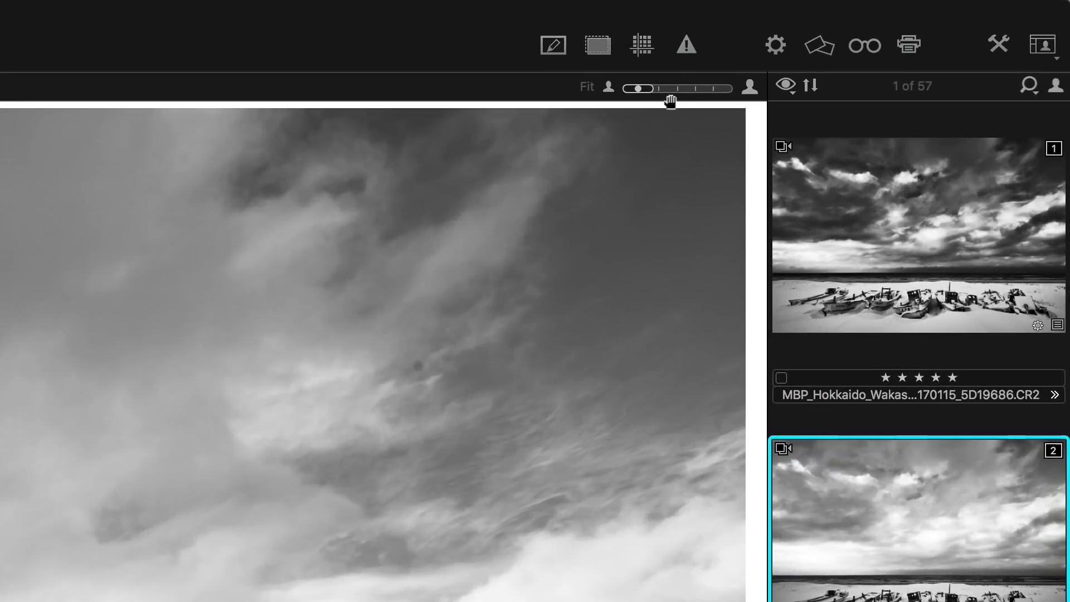
Step: With the exposure warning on, tame the clipped highlights by lowering the Luma curve's upper point and setting Highlight recovery to 38
click(687, 47)
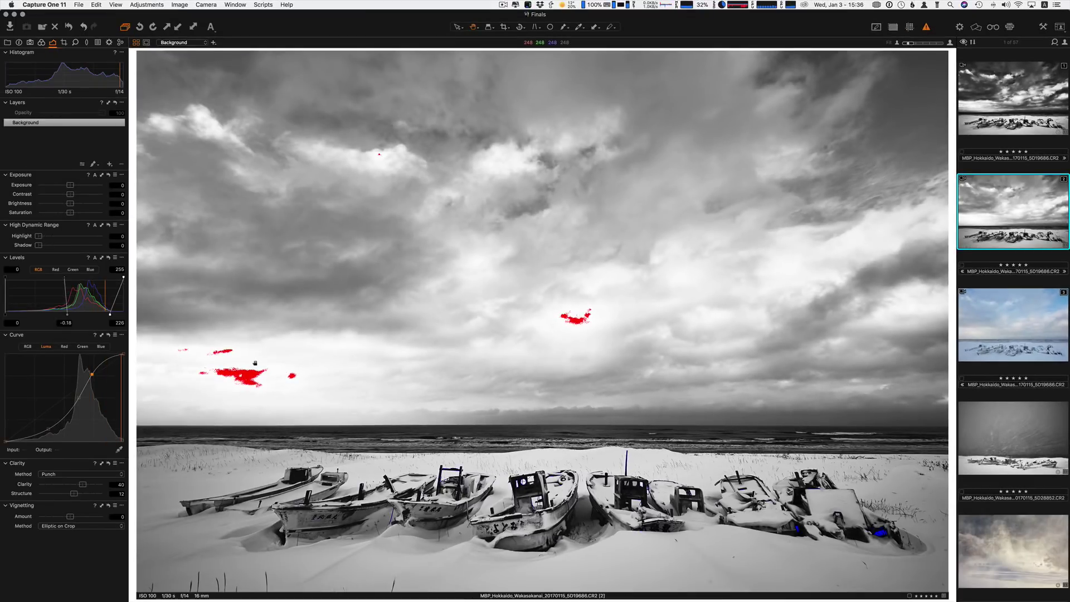
drag(91, 373, 93, 379)
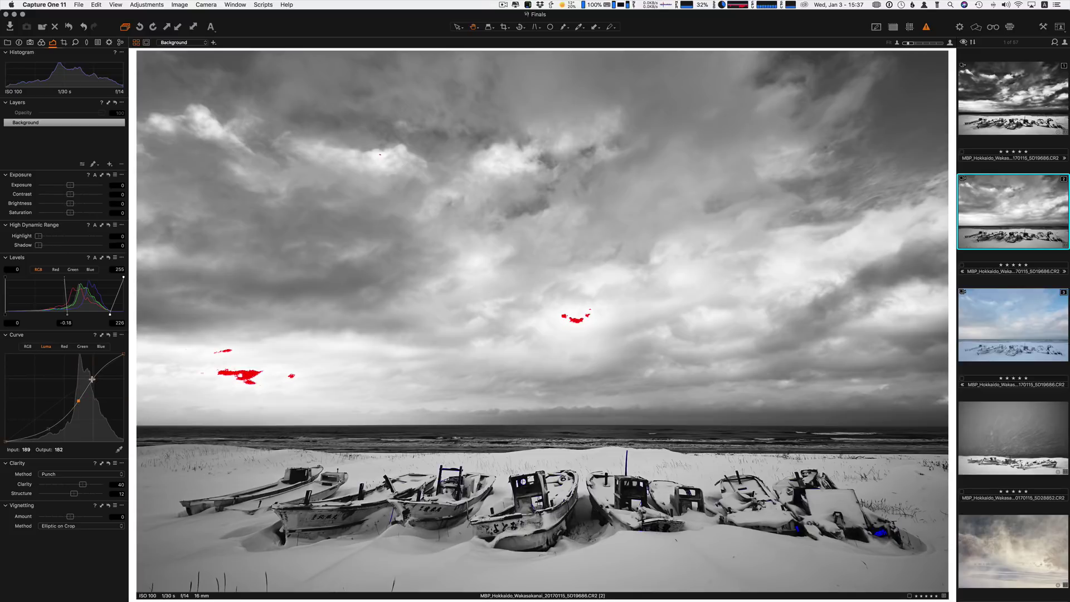
drag(92, 379, 93, 378)
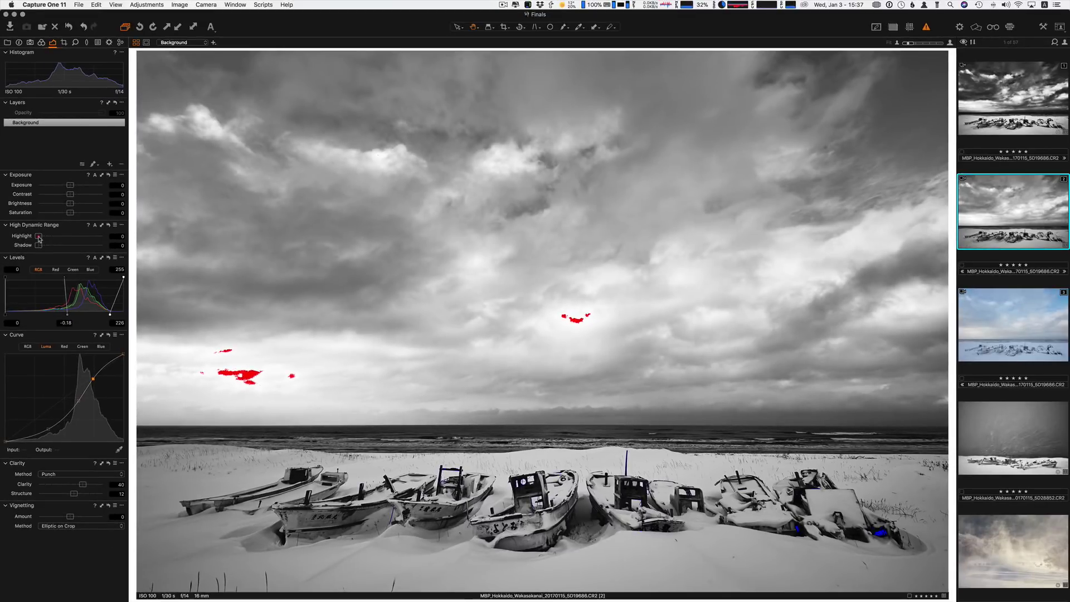
drag(92, 192, 124, 201)
drag(52, 239, 63, 239)
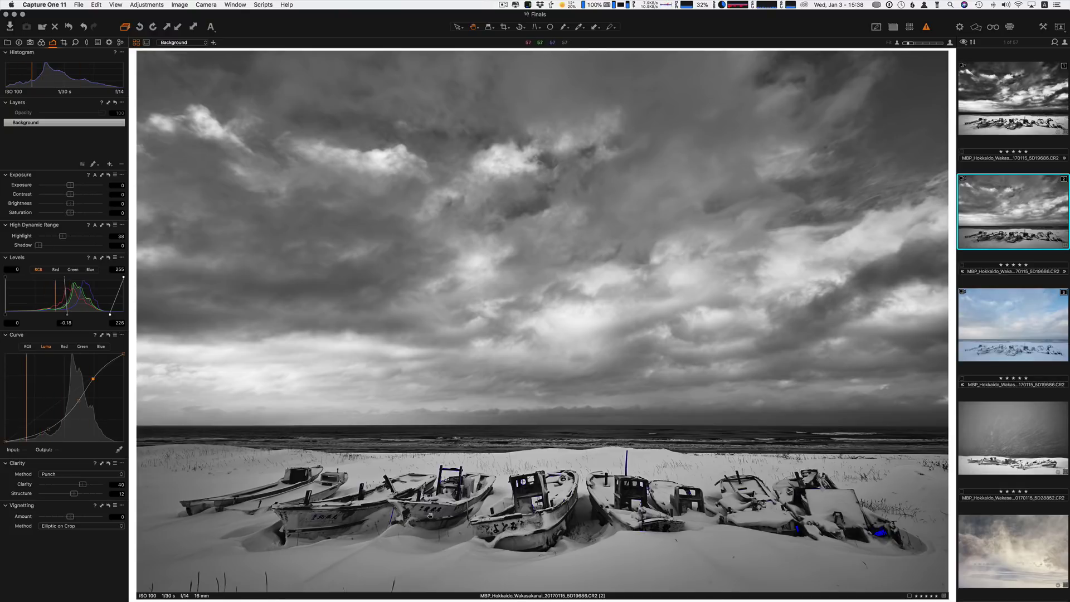
Step: Add a straight gradient mask on a new layer covering the sky with a narrow fade at the horizon, then hide the mask overlay
key(g)
key(shift)
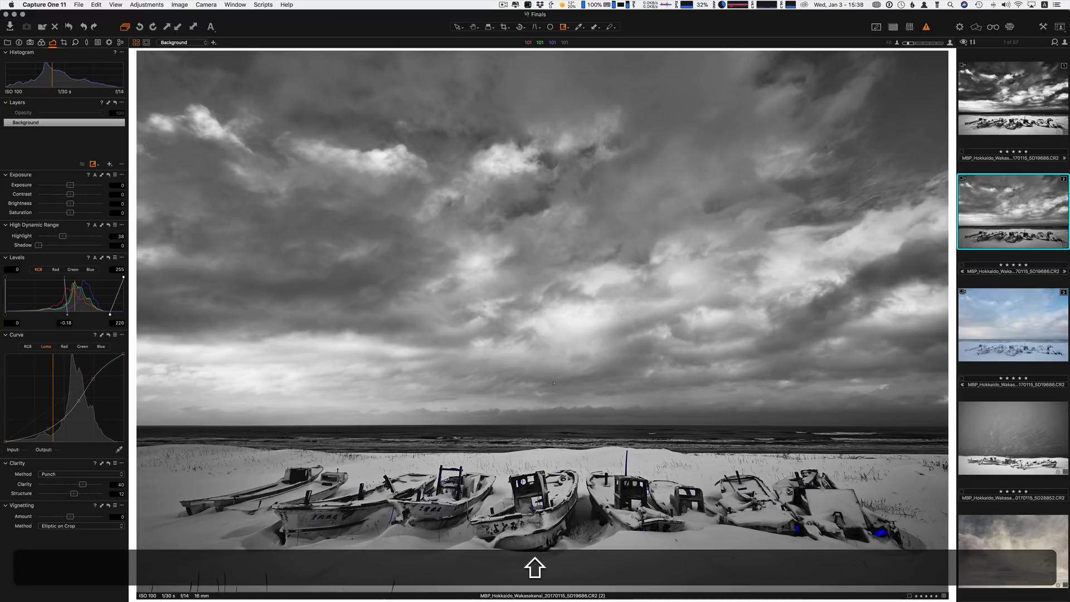
drag(554, 384, 554, 416)
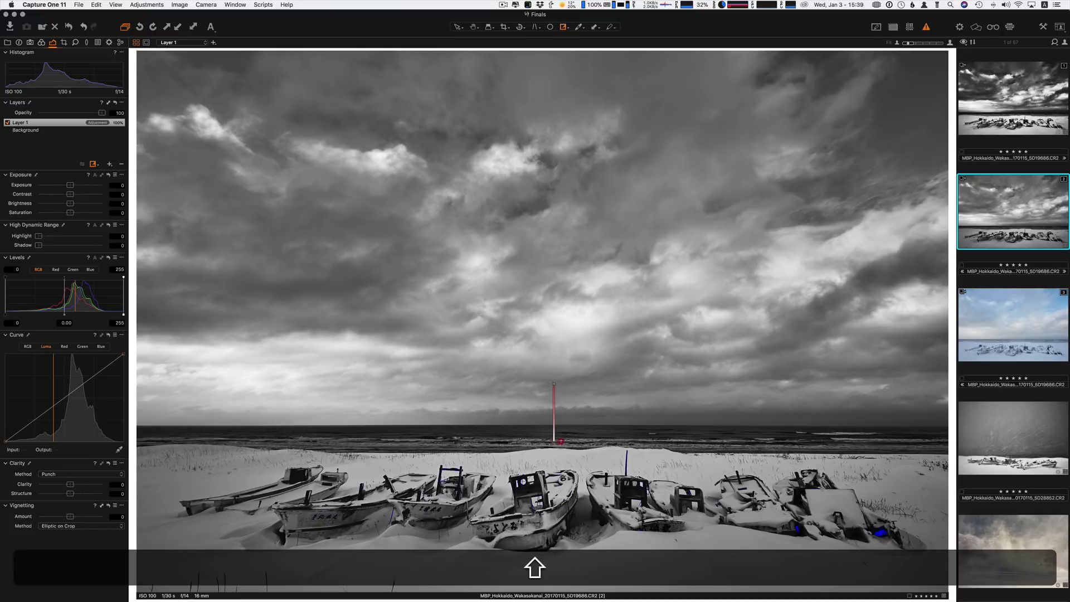
mouse_move(560, 441)
mouse_down()
mouse_move(579, 440)
mouse_move(532, 439)
mouse_move(571, 440)
mouse_move(554, 440)
mouse_up()
drag(553, 440, 554, 440)
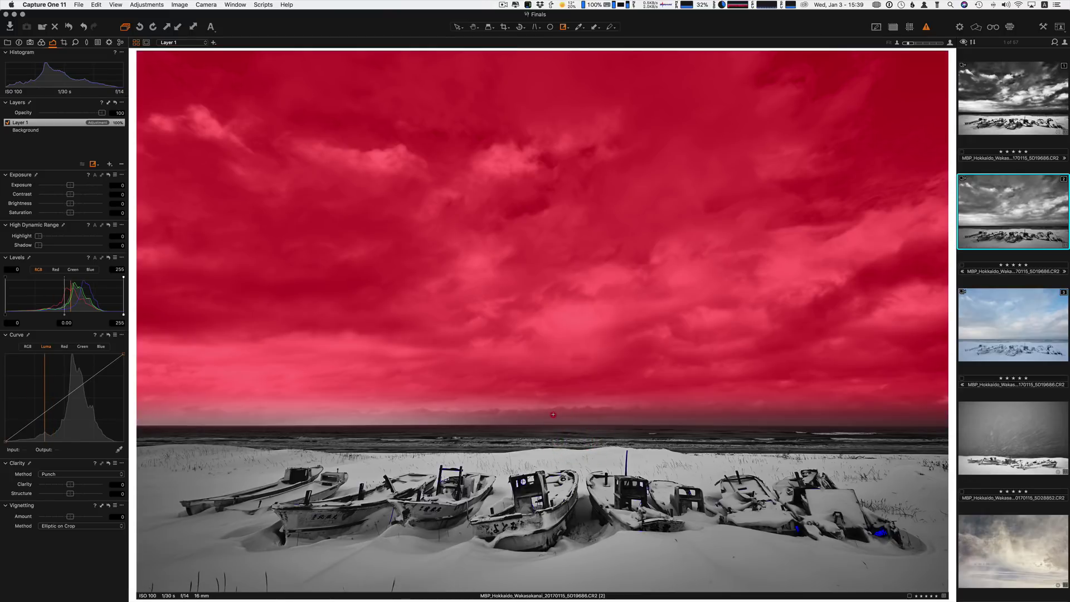
click(552, 414)
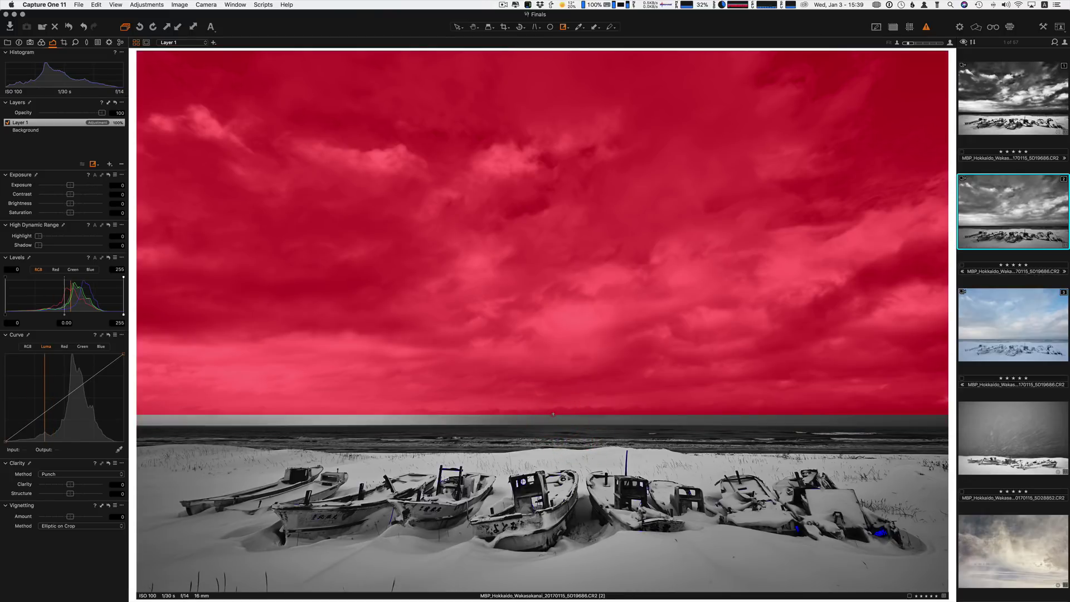
click(553, 414)
drag(553, 423, 553, 437)
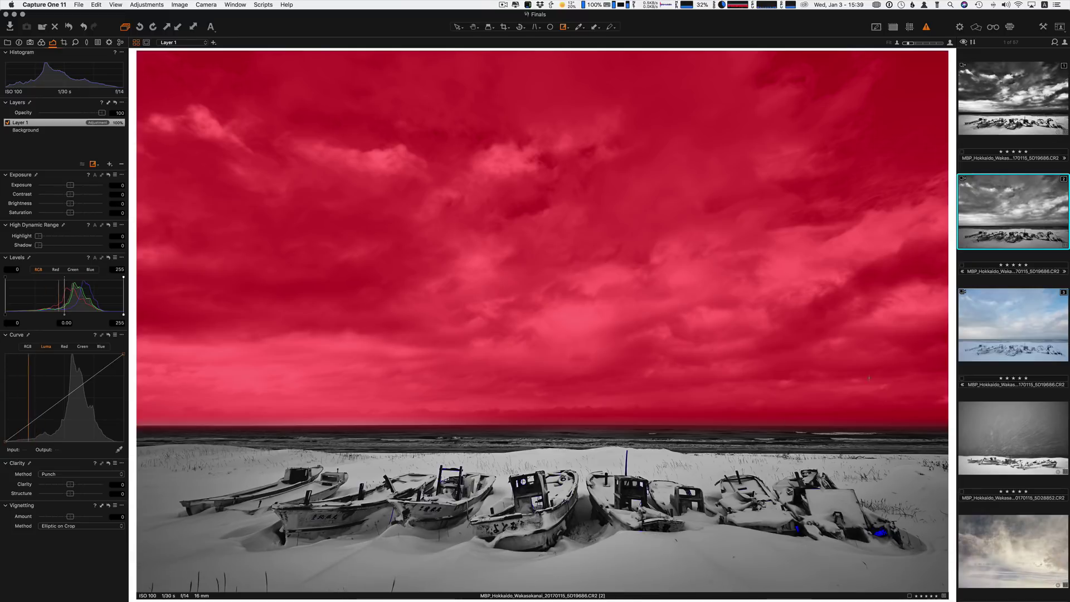
key(m)
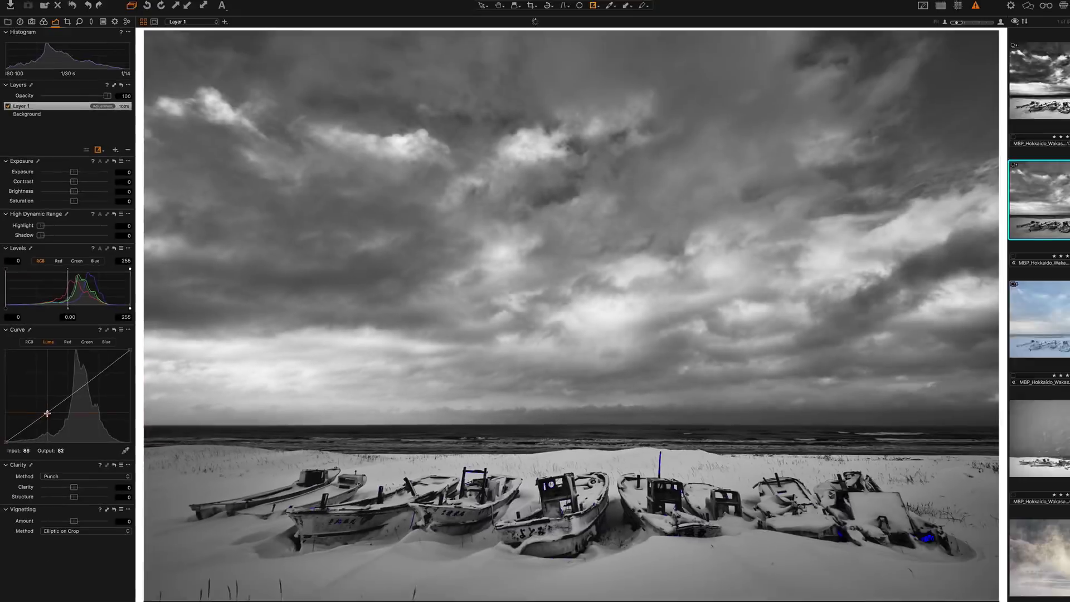
Step: On the sky layer, apply an S-shaped Luma curve and fine-tune the RGB curve with a slightly lowered shadow point
drag(120, 380, 135, 404)
drag(53, 425, 85, 380)
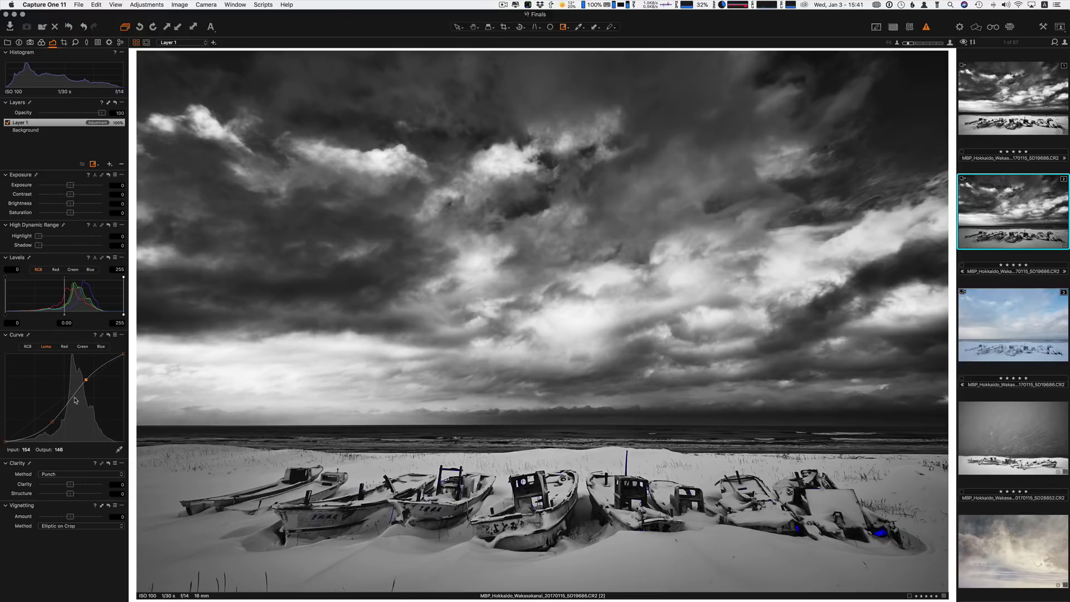
click(27, 347)
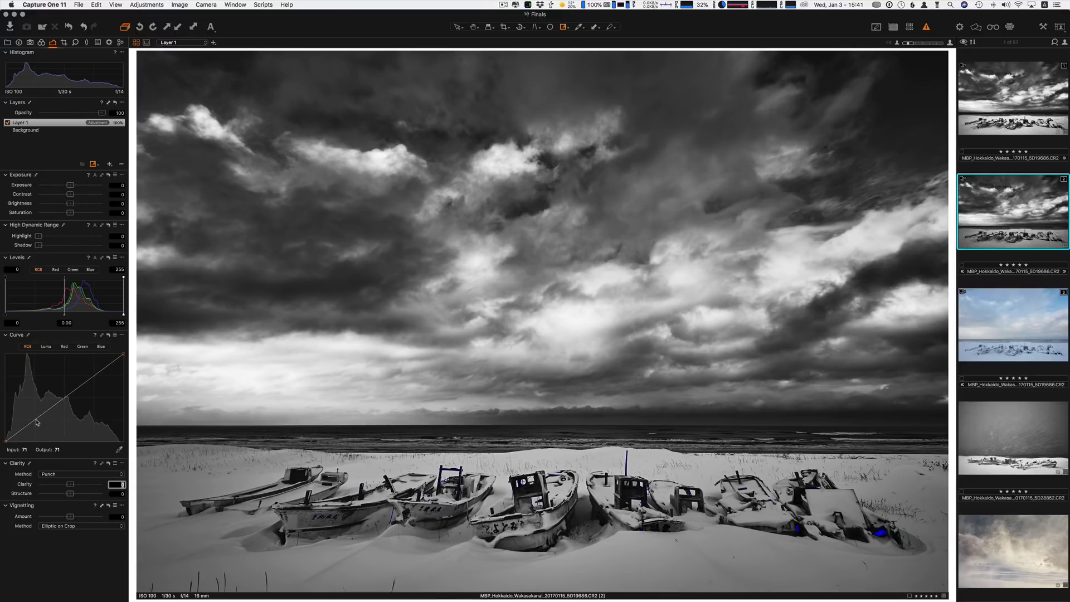
drag(37, 420, 35, 421)
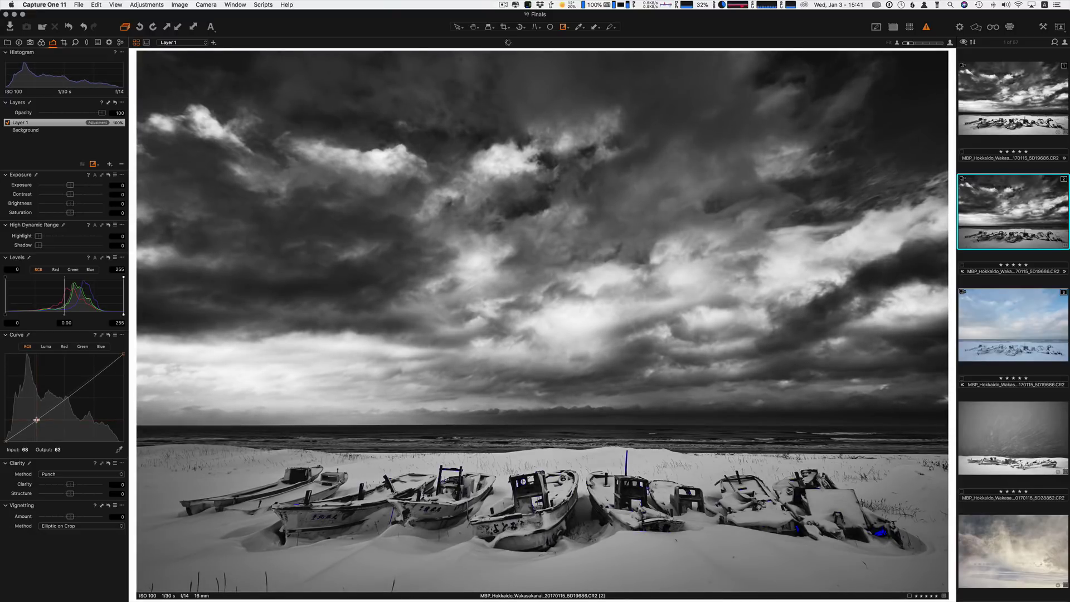
drag(90, 379, 90, 379)
Step: Remove the dust spots in the upper and right-hand sky with the spot removal tool at 100% zoom
key(space)
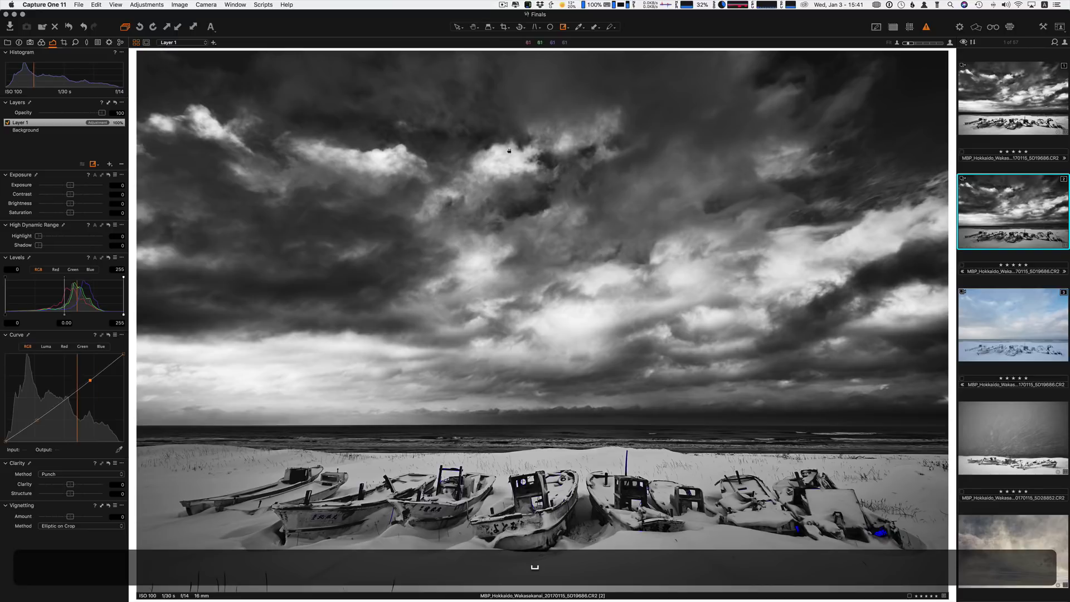
click(462, 62)
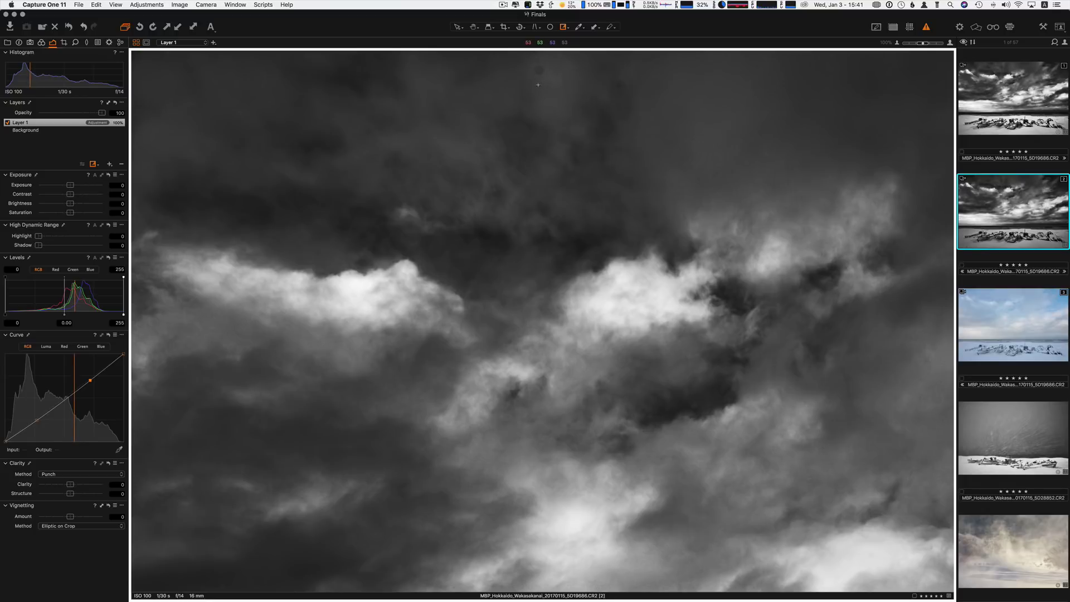
key(o)
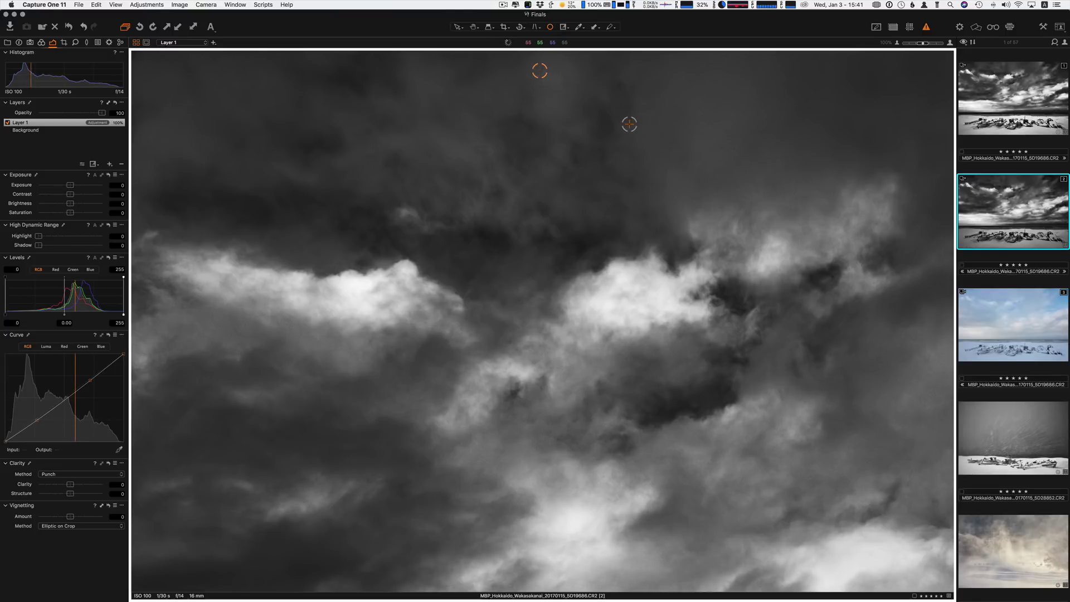
key(space)
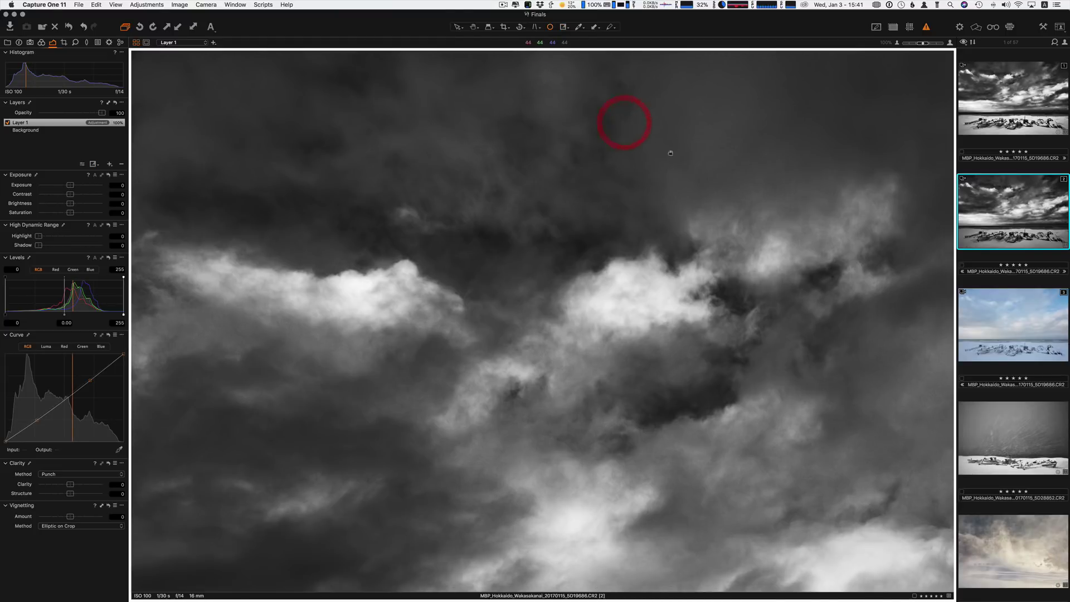
drag(671, 153, 828, 150)
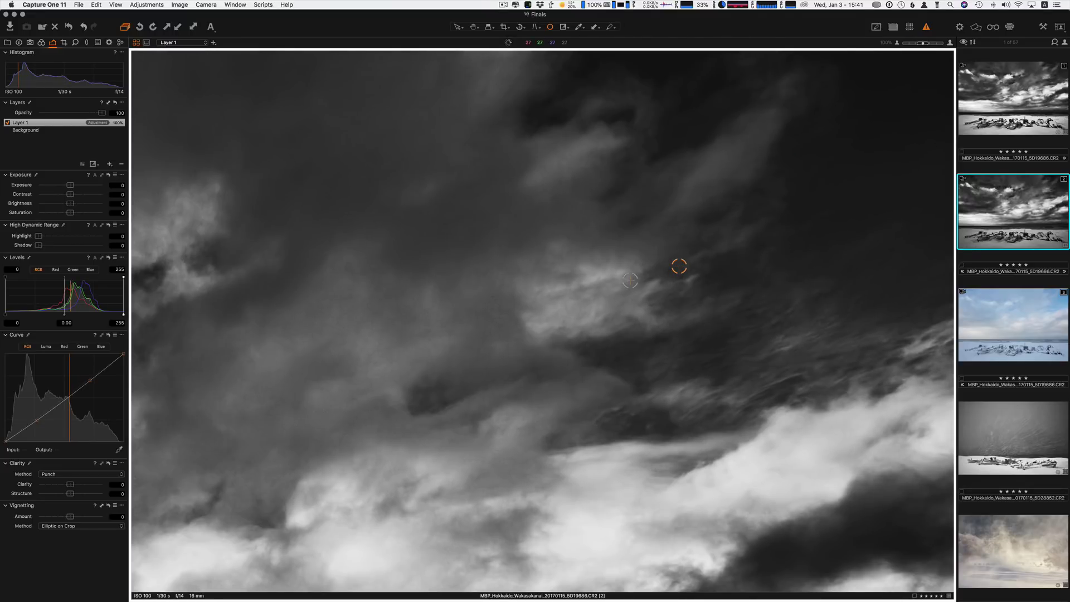
Step: On the sky layer, raise Clarity to 15 using the Punch method
key(h)
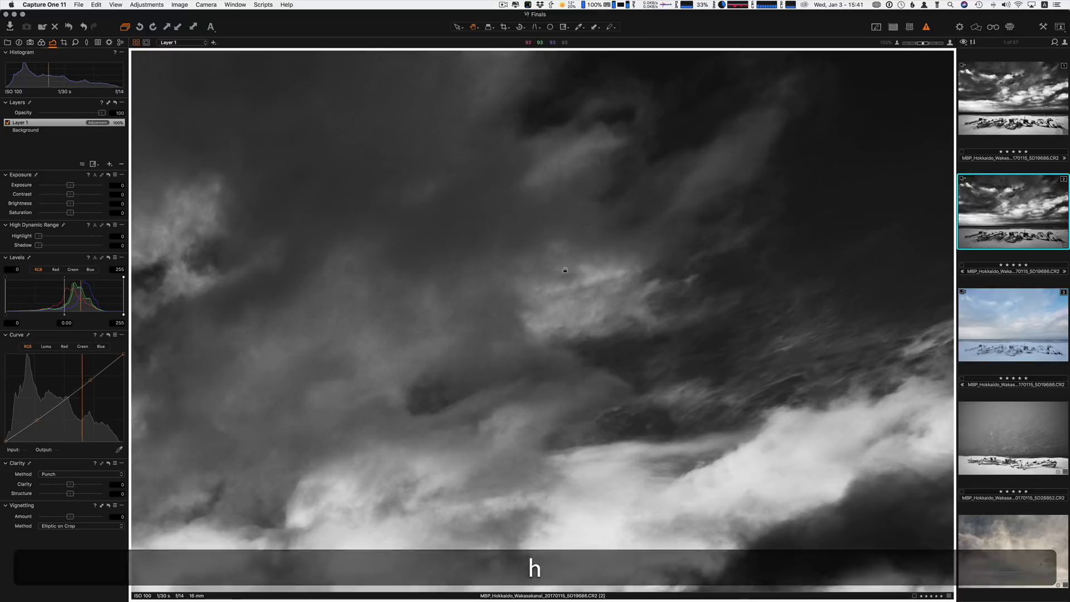
drag(565, 269, 528, 293)
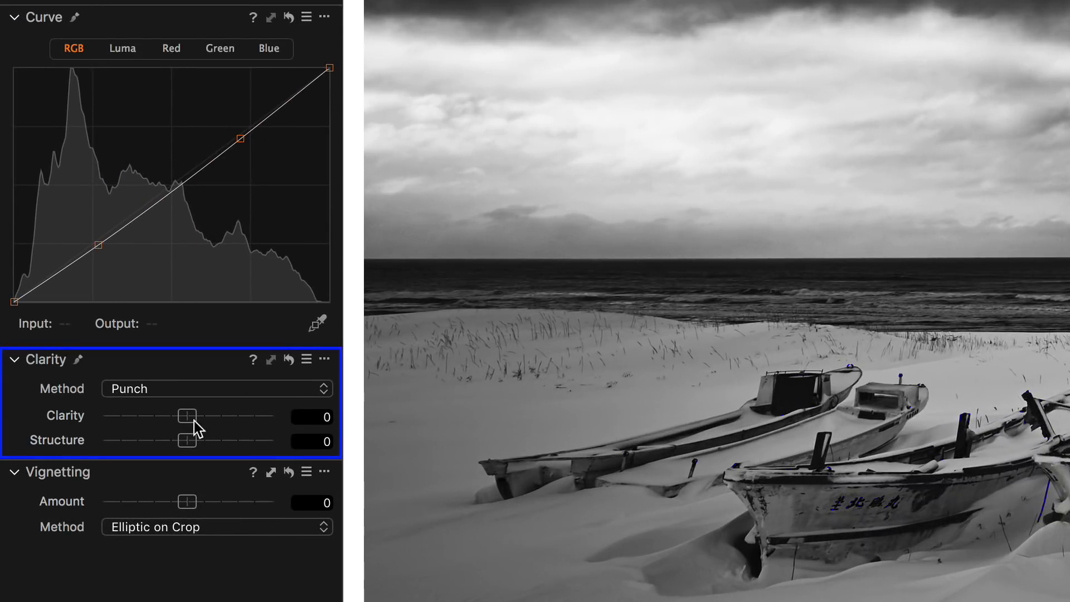
mouse_move(185, 419)
mouse_down()
mouse_move(203, 417)
mouse_move(191, 417)
mouse_up()
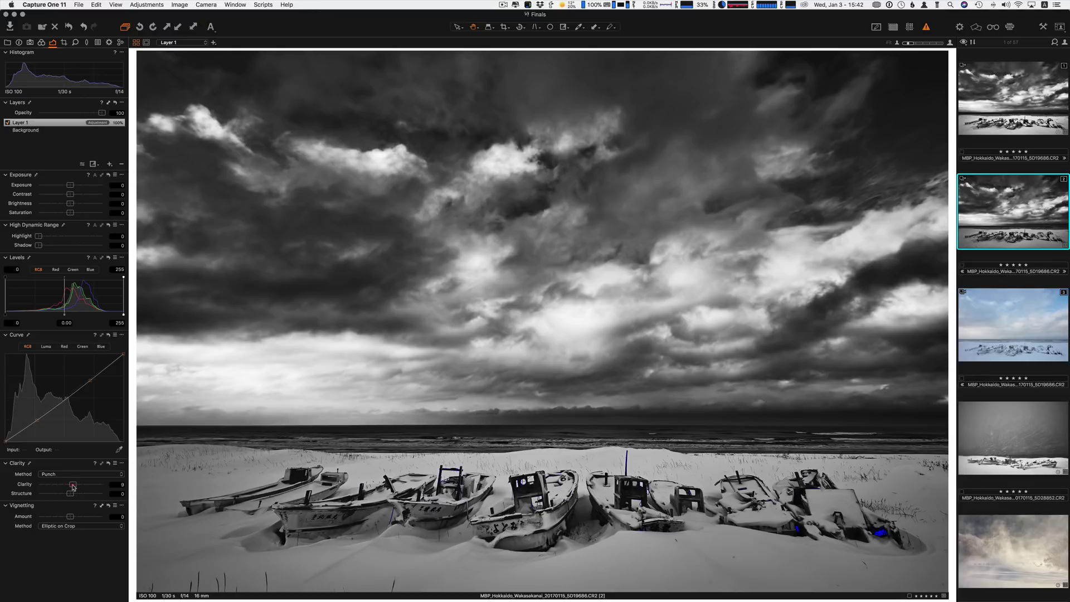
drag(73, 486, 74, 487)
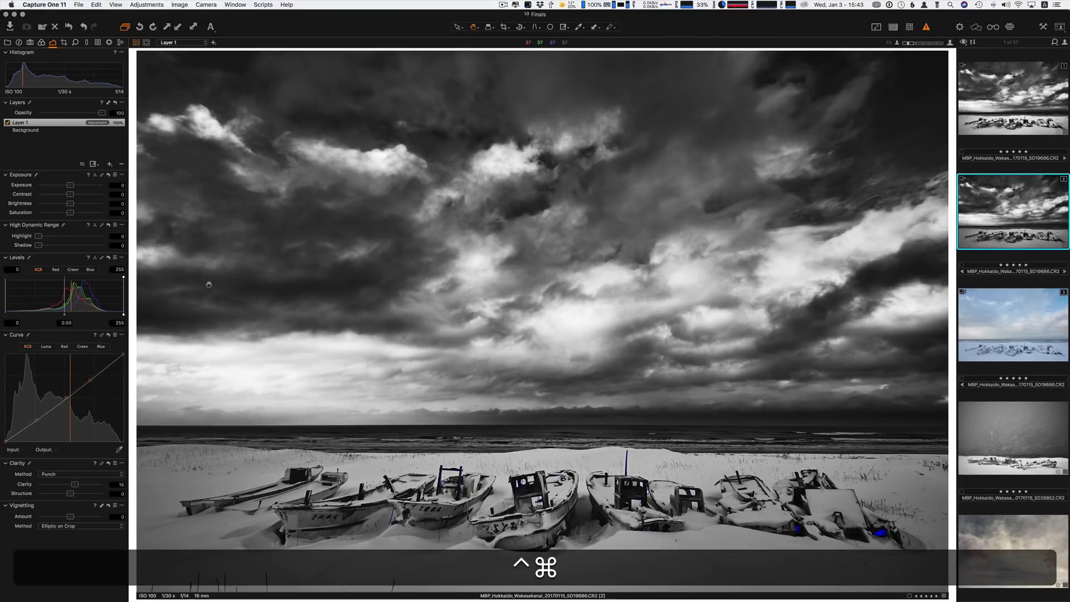
Step: Add a second adjustment layer and set up its mask brush with a larger size and a softer edge
key(ctrl+super+a)
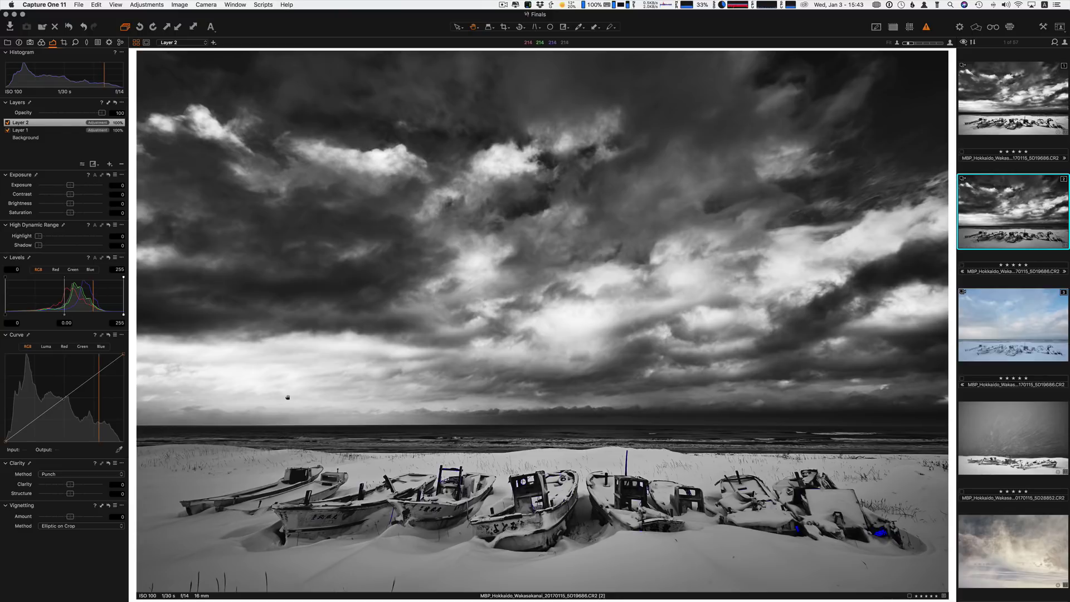
key(b)
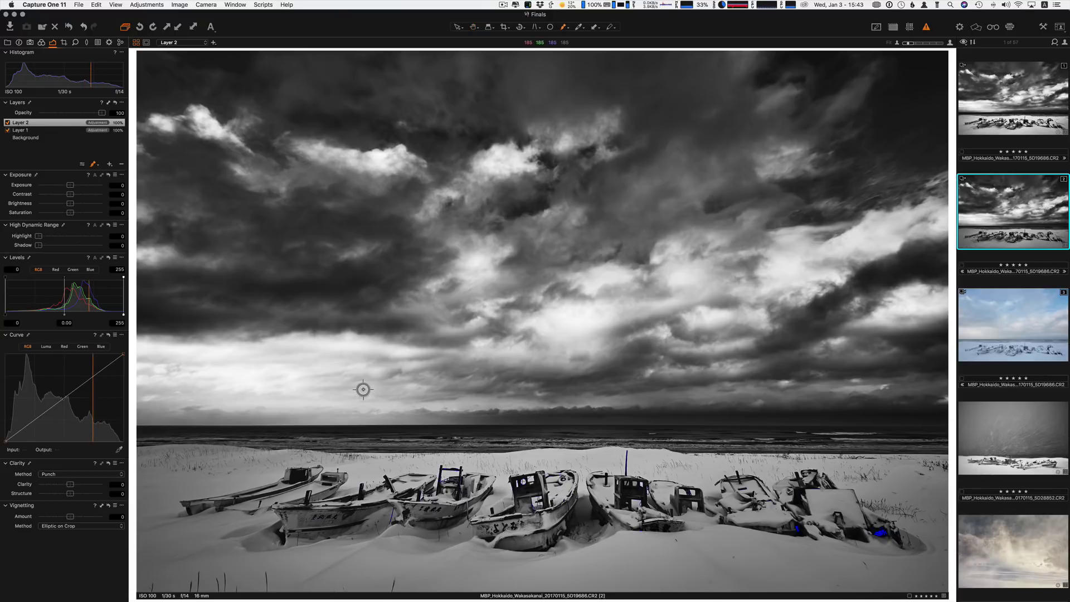
key(bracketright)
key(bracketright)
key(bracketright)
key(bracketright)
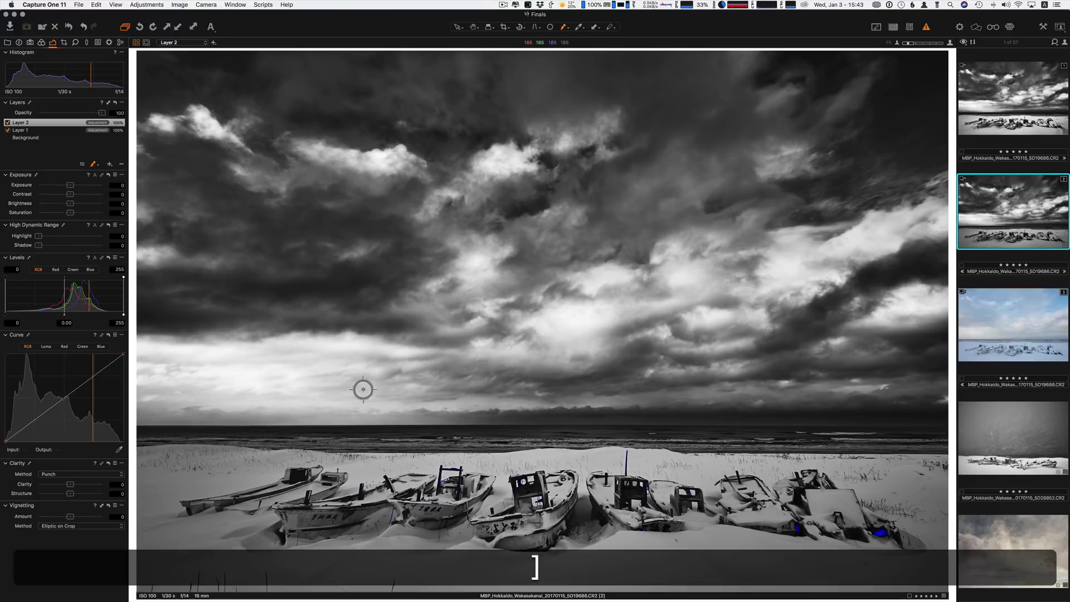
key(shift+bracketright)
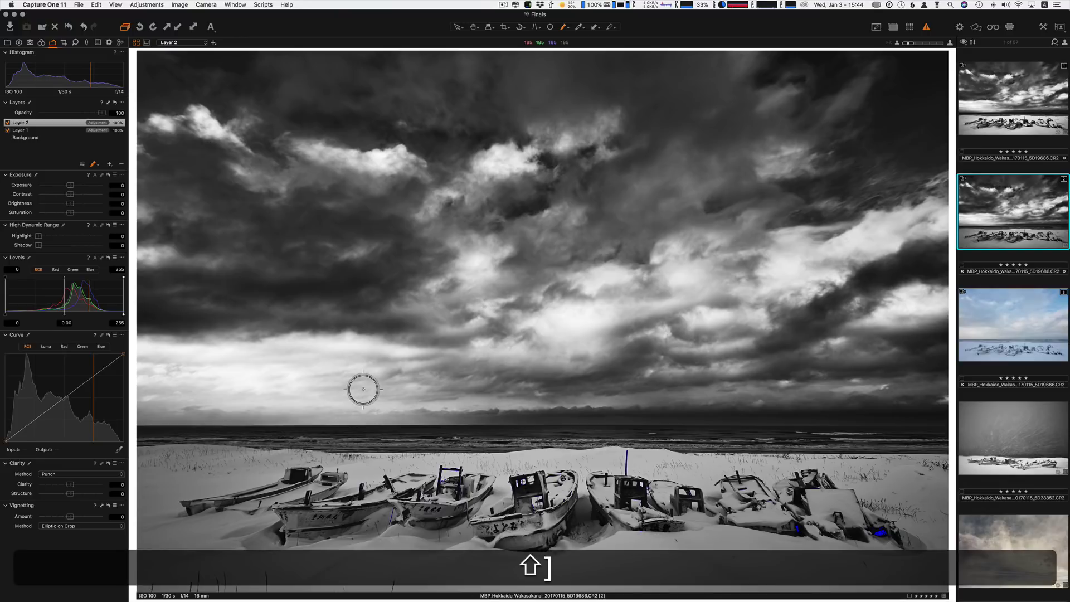
key(shift+bracketleft)
key(shift+bracketleft)
key(shift+bracketleft)
key(shift+bracketleft)
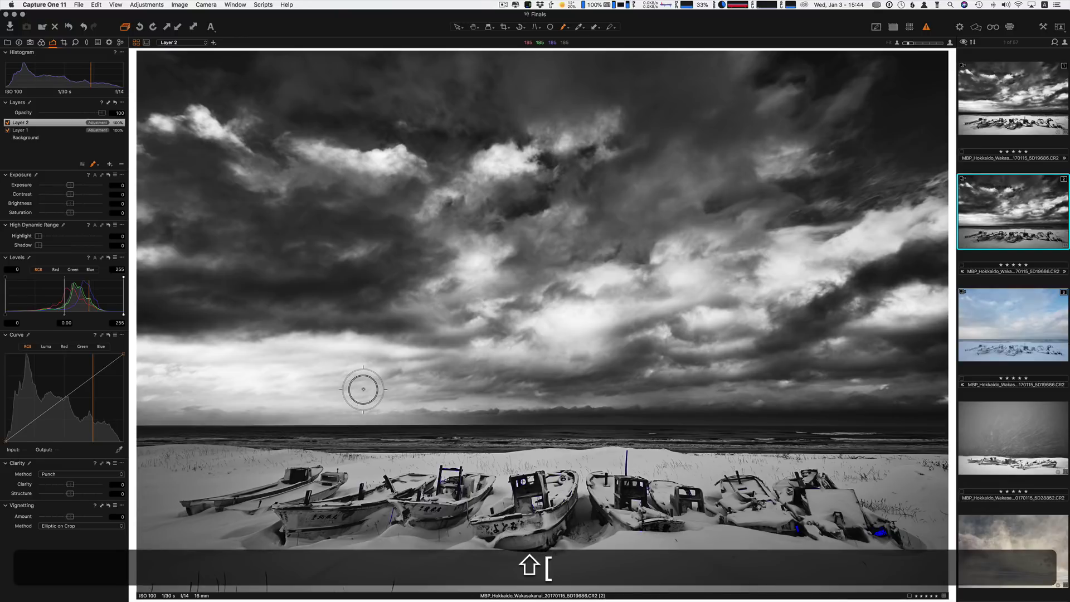
key(shift+bracketleft)
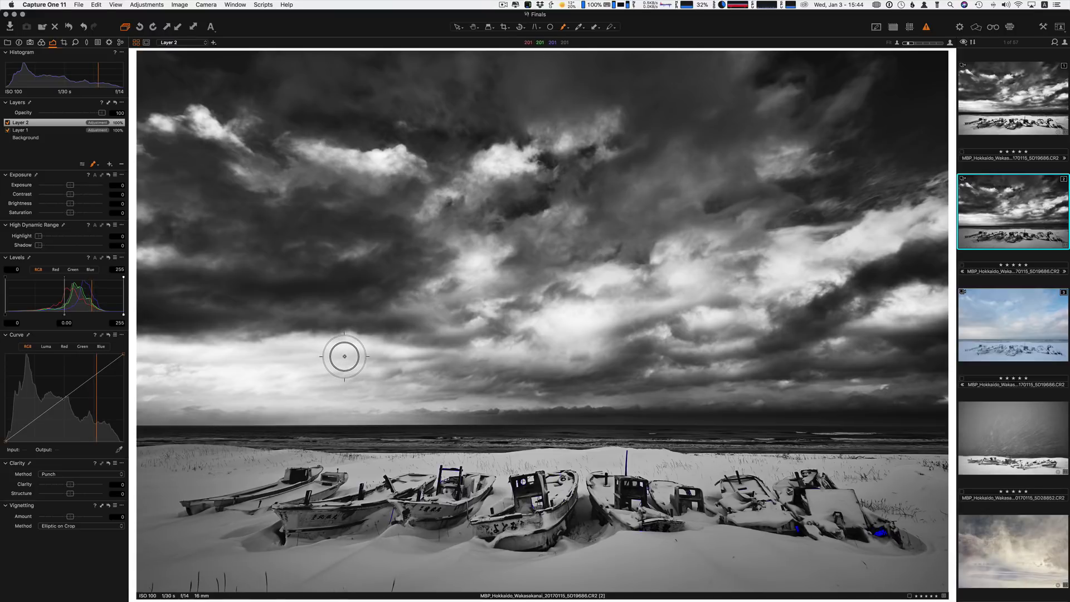
Step: Paint the Layer 2 mask over the bright band of sky just above the horizon on the left, with the mask overlay shown
mouse_move(342, 355)
mouse_down()
mouse_move(265, 351)
mouse_move(407, 357)
mouse_move(347, 345)
mouse_move(140, 351)
mouse_move(172, 368)
mouse_move(281, 370)
mouse_move(175, 378)
mouse_up()
key(m)
key(shift+bracketleft)
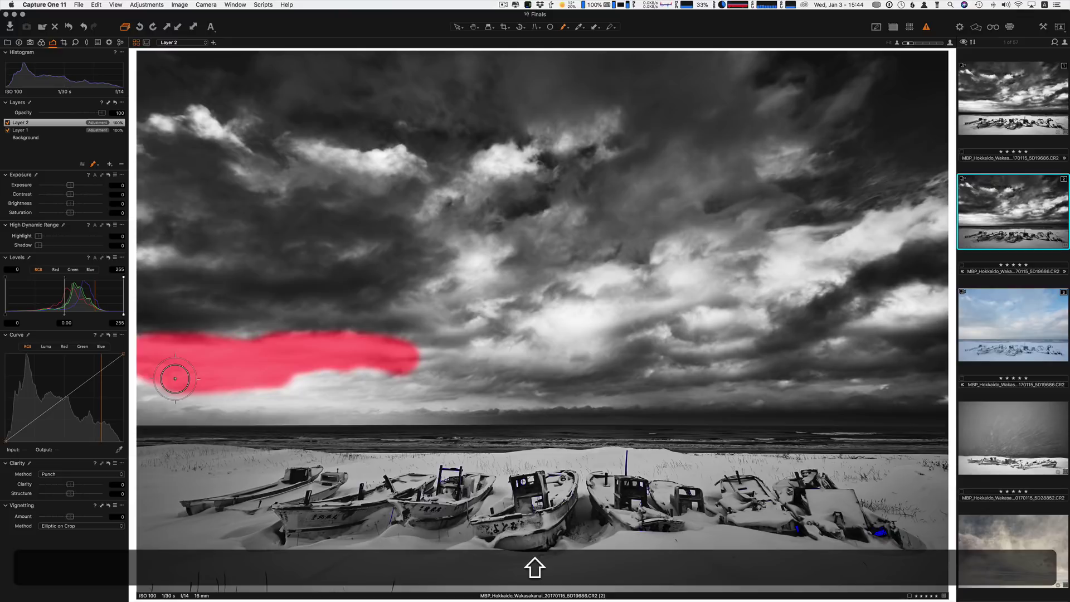
mouse_move(176, 388)
mouse_down()
mouse_move(137, 372)
mouse_move(143, 407)
mouse_move(166, 408)
mouse_move(131, 410)
mouse_move(463, 409)
mouse_move(425, 383)
mouse_move(365, 373)
mouse_move(427, 380)
mouse_move(403, 362)
mouse_move(381, 362)
mouse_move(395, 389)
mouse_move(259, 369)
mouse_move(242, 389)
mouse_up()
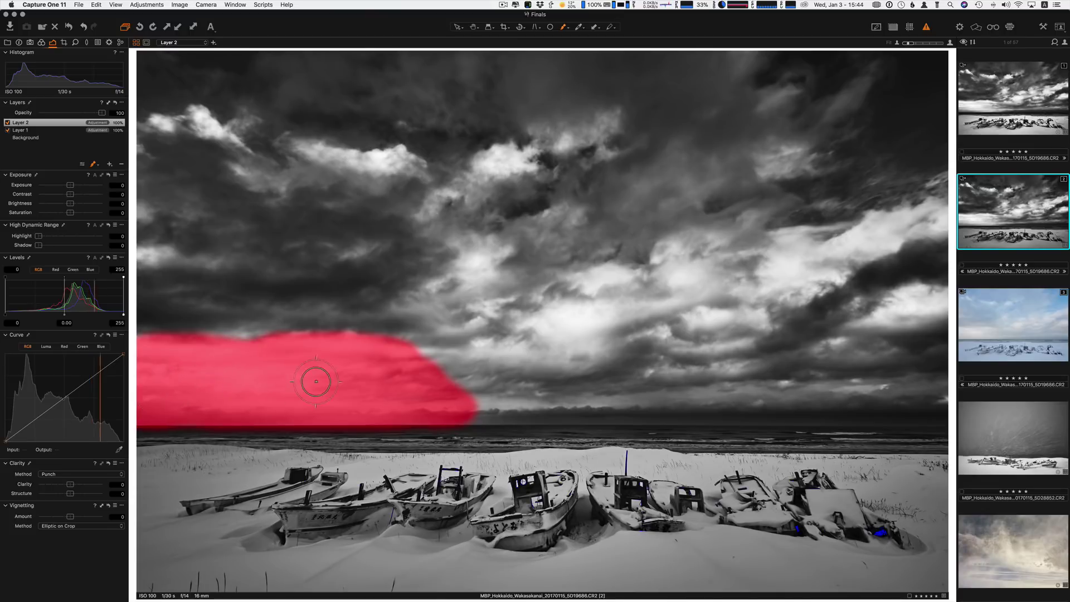
Step: Feather the Layer 2 mask by adjusting the radius, then hide the mask overlay
right_click(60, 124)
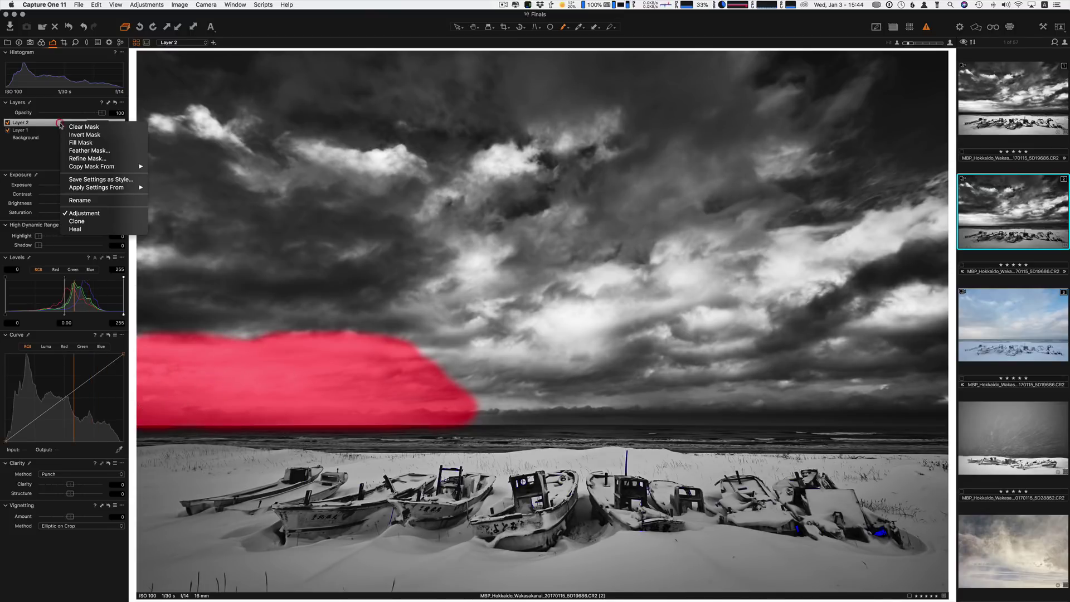
click(86, 151)
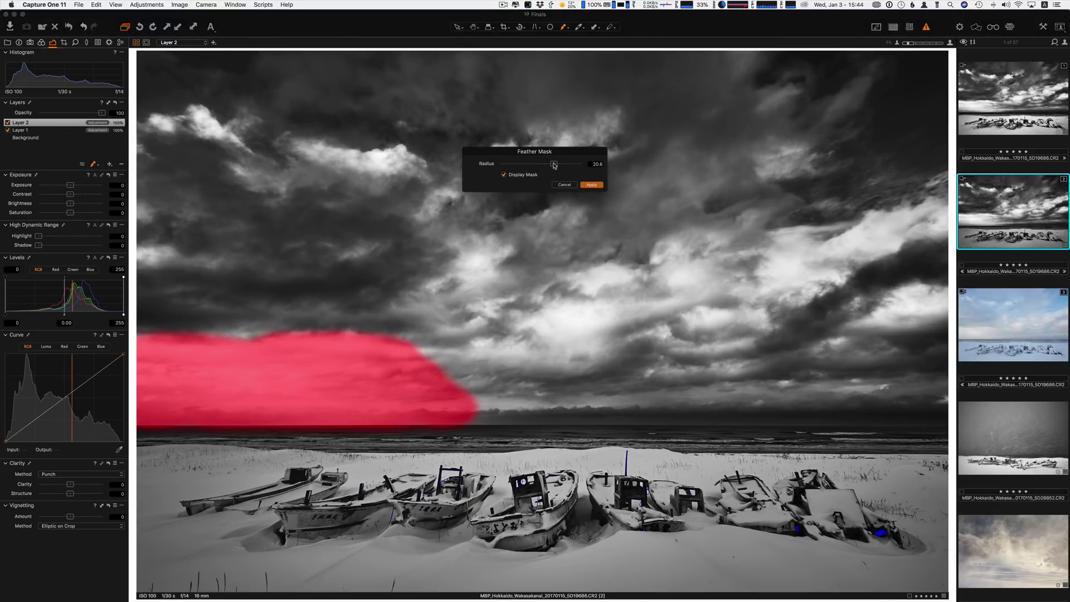
drag(555, 169, 565, 166)
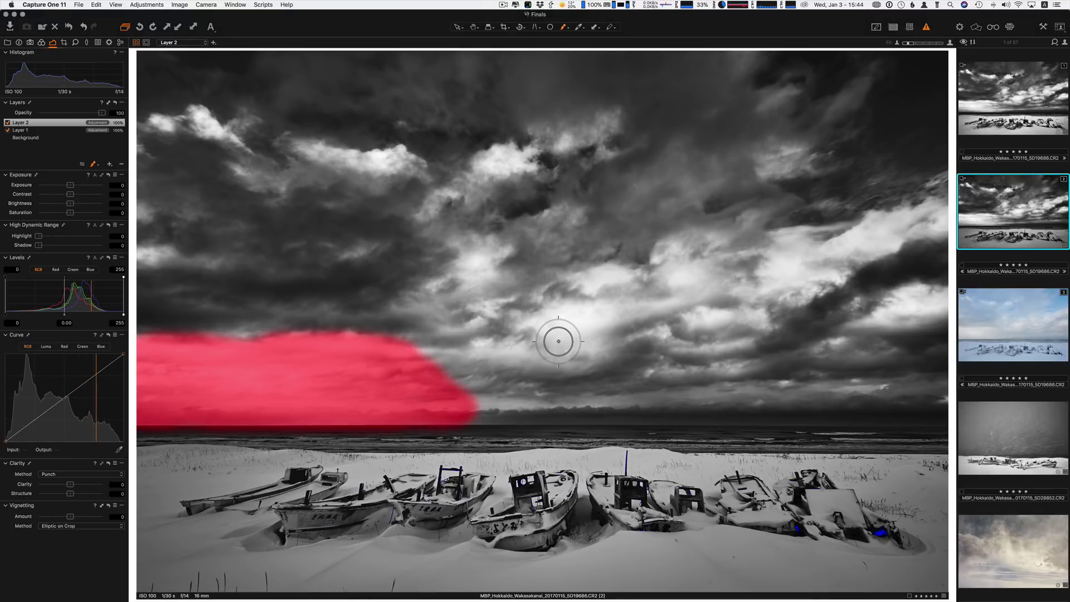
key(m)
key(m)
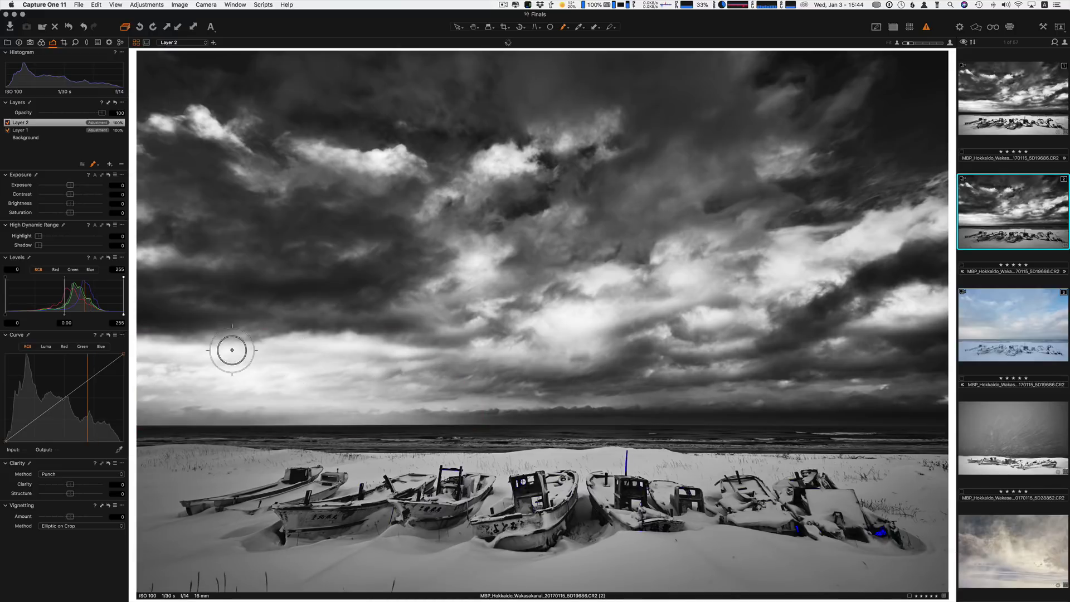
key(super+z)
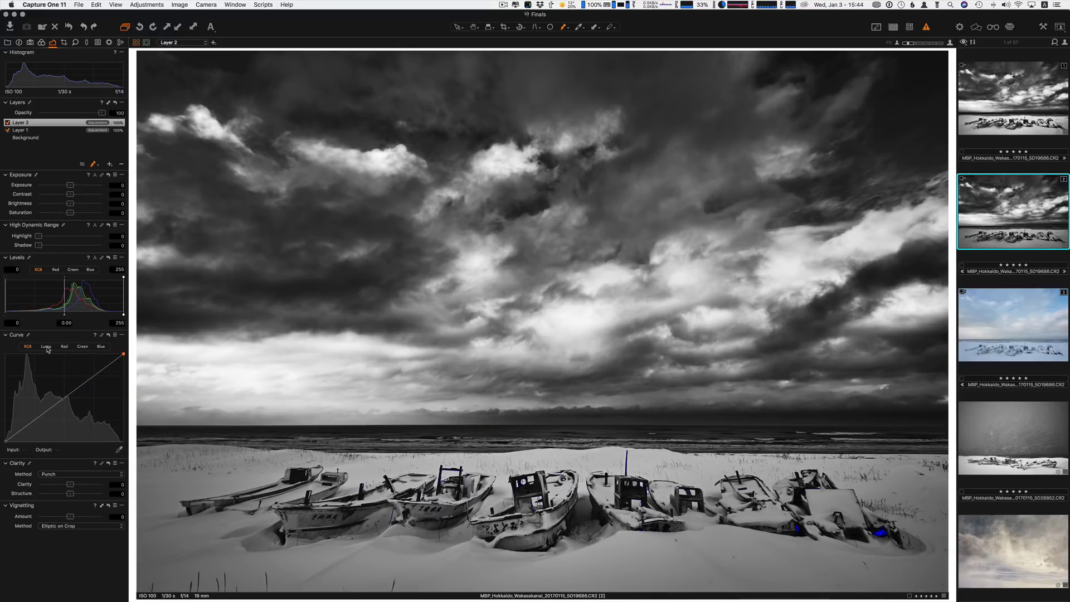
Step: On Layer 2, lower the Luma curve's shadow point to input 80, output 64, and add an upper point at about 177 to 169
click(46, 346)
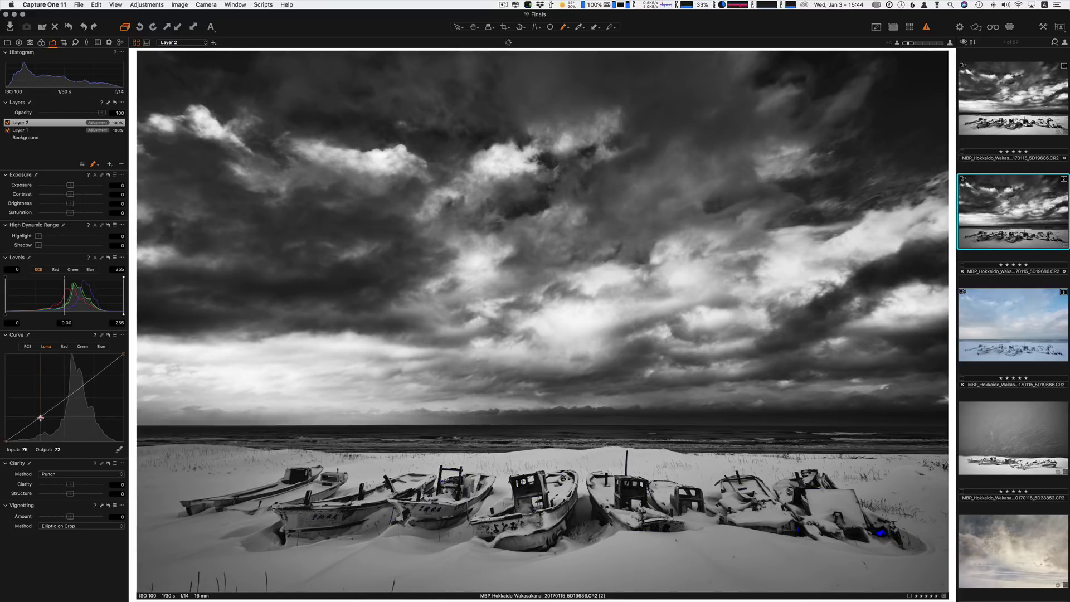
drag(40, 418, 41, 419)
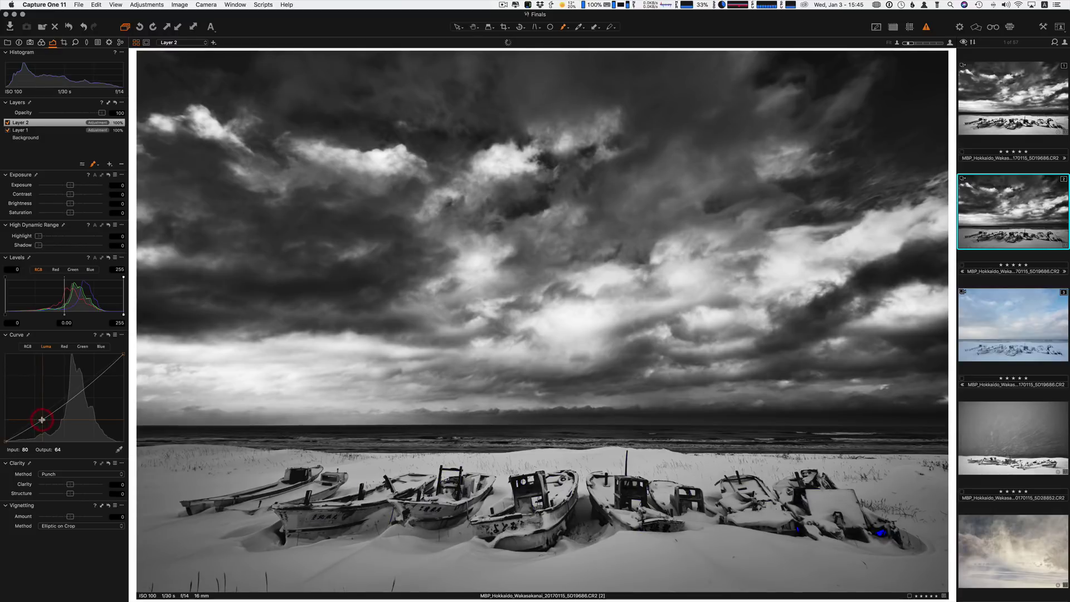
drag(88, 388, 87, 383)
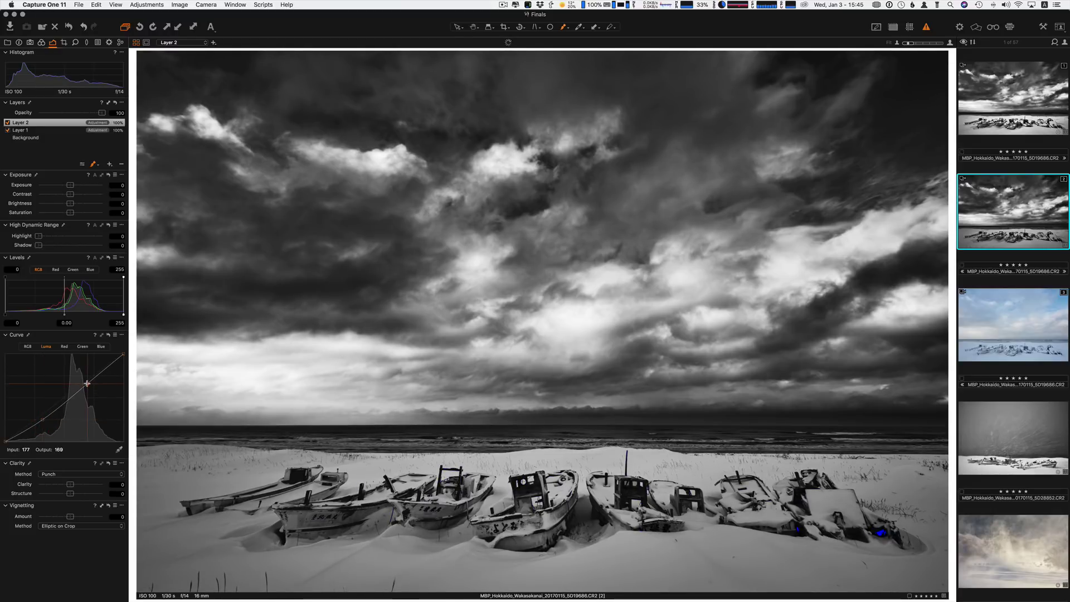
click(88, 383)
drag(88, 383, 88, 383)
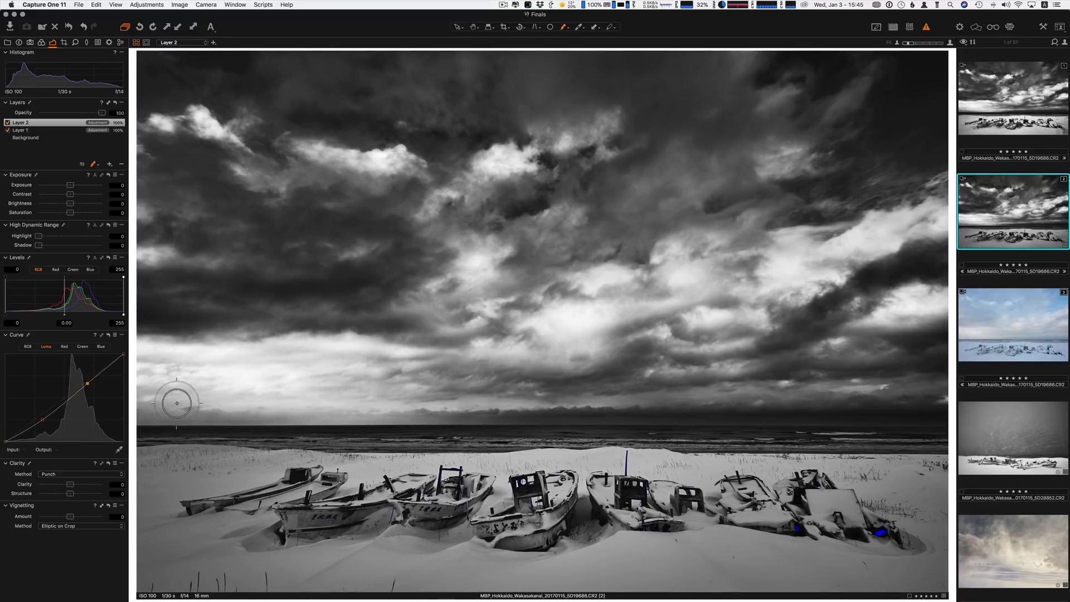
Step: Toggle Layer 2 off and on to compare its effect on the bright sky area, leaving the layer enabled
click(7, 124)
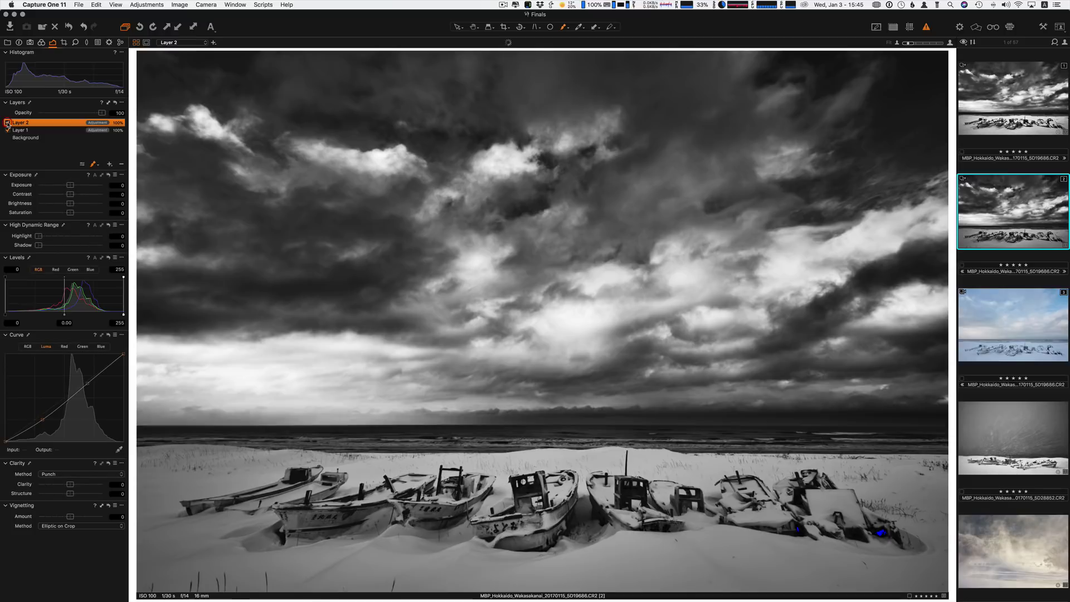
click(7, 123)
click(7, 123)
click(7, 122)
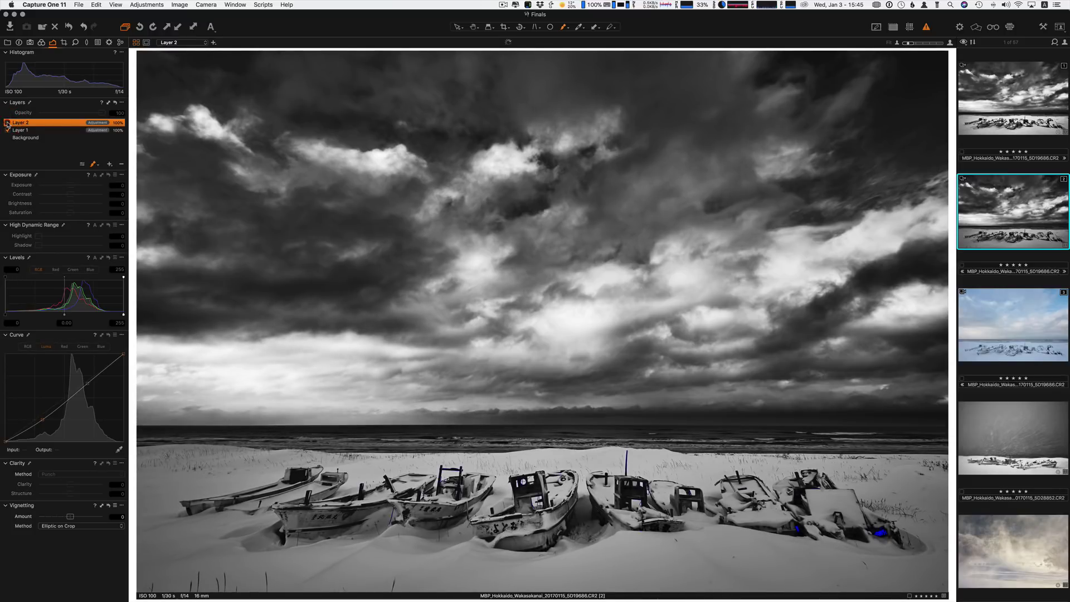
click(7, 122)
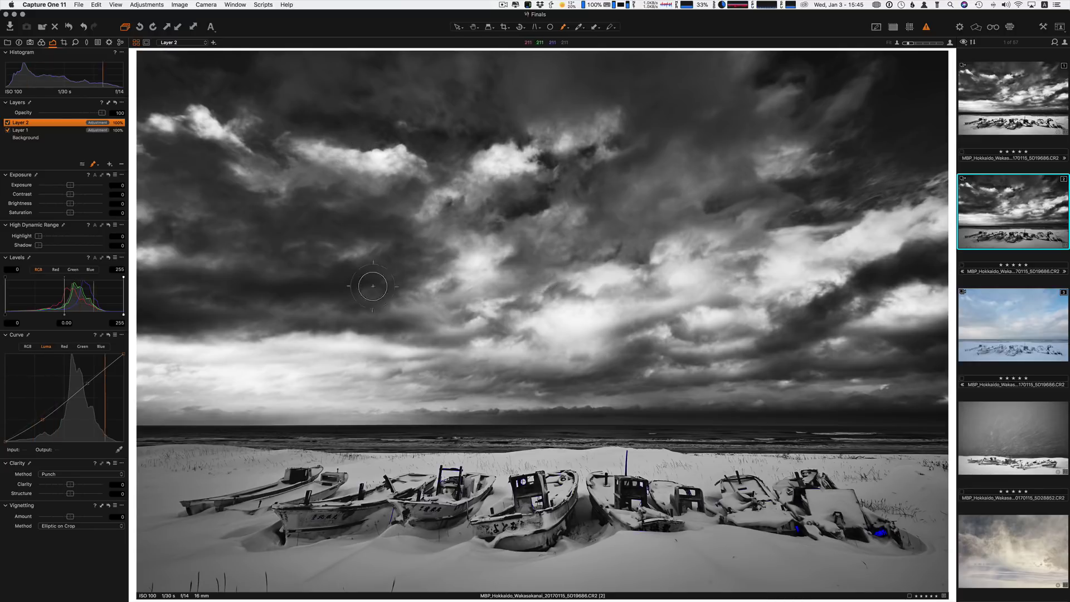
click(87, 383)
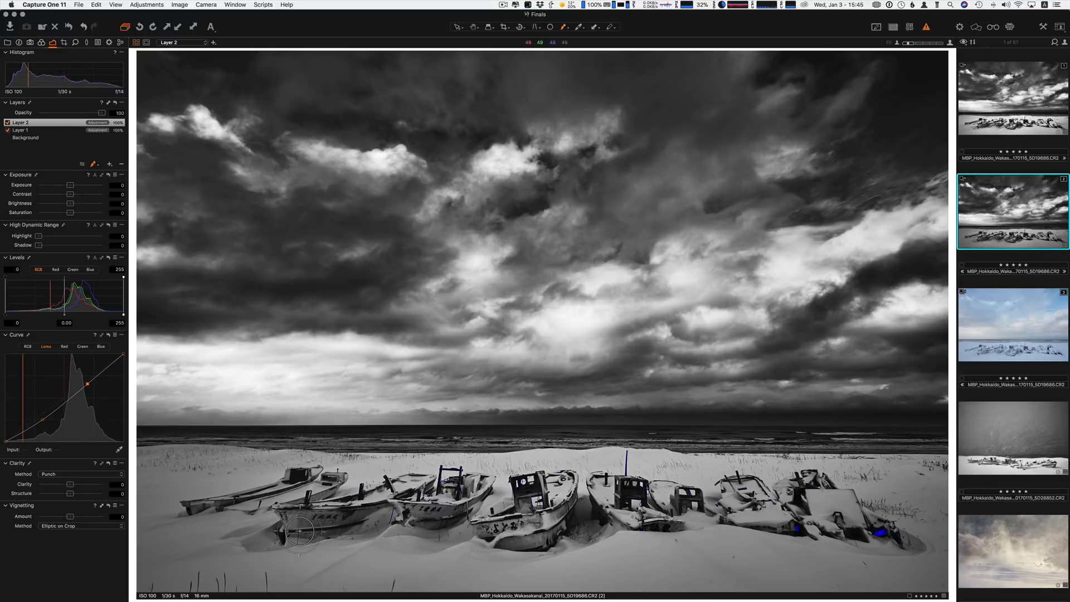
Step: Add a third adjustment layer and adjust the mask brush's size and hardness, giving it a harder edge
key(ctrl+super+a)
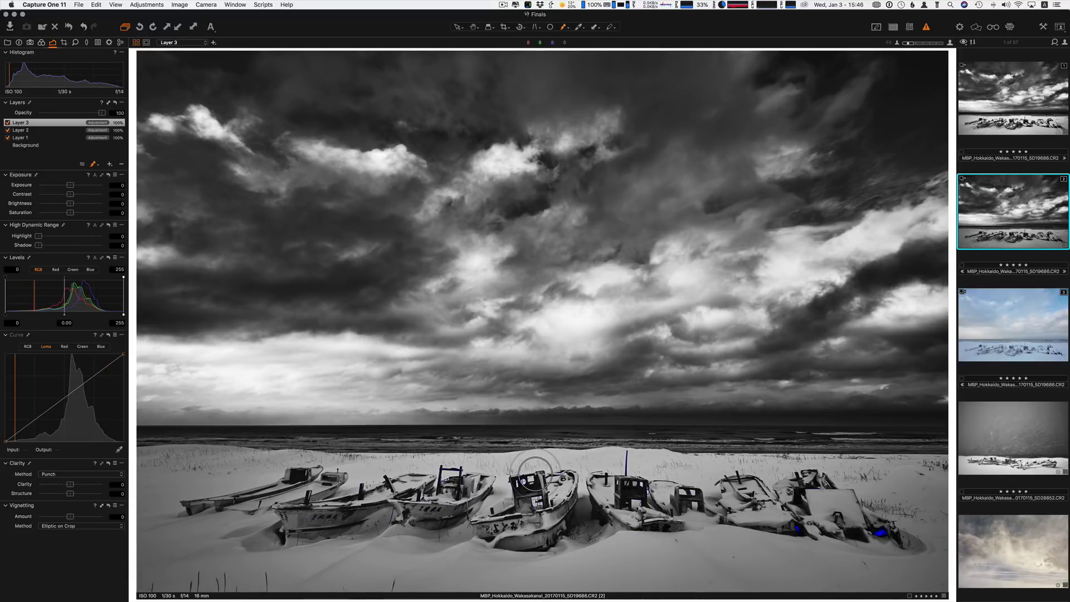
key(bracketright)
key(bracketright)
key(bracketright)
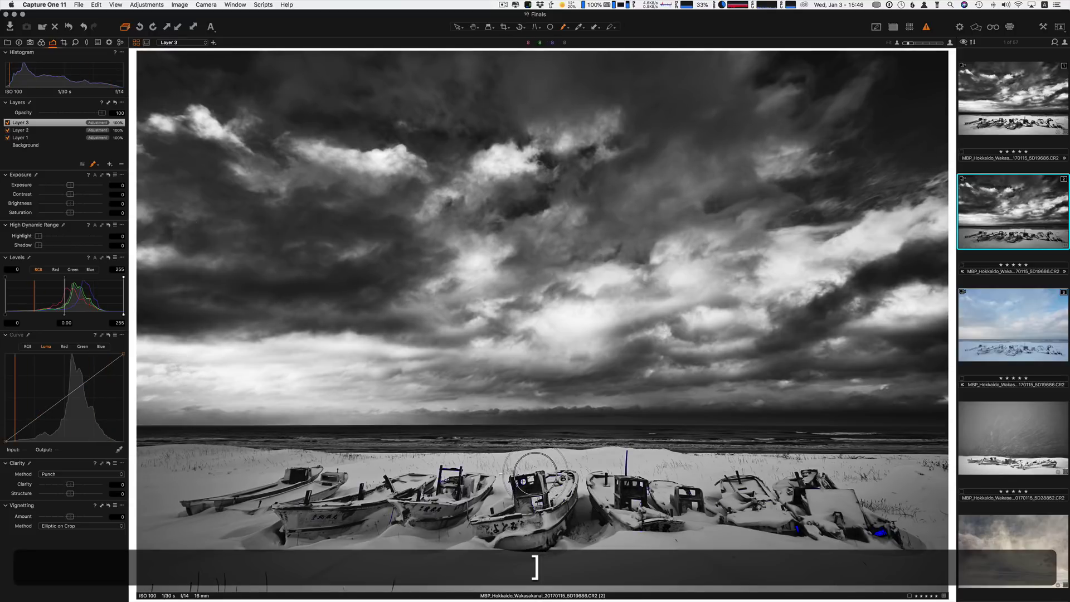
key(bracketleft)
key(bracketleft)
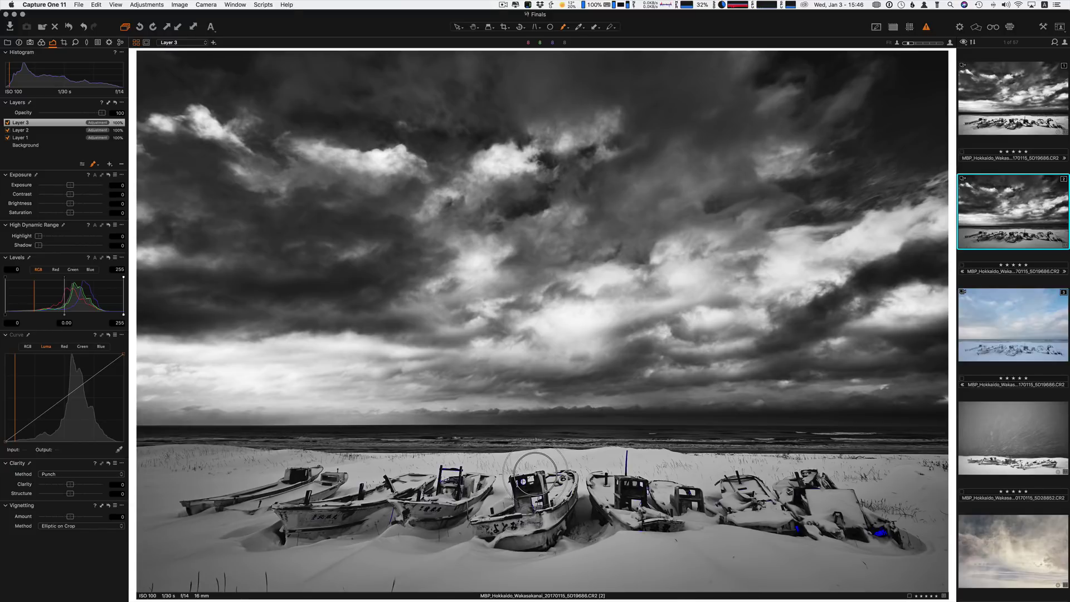
key(shift+bracketright)
key(shift+bracketright)
key(shift+bracketright)
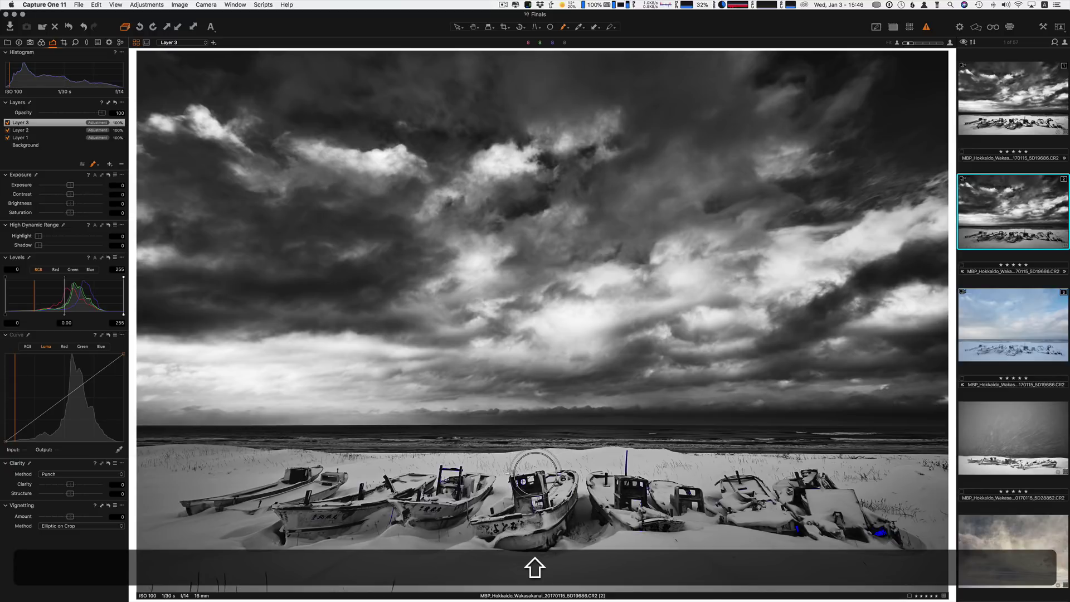
Step: Paint the Layer 3 mask over the entire snowy foreground and boats below the sea, with the mask overlay shown
mouse_move(307, 472)
mouse_down()
mouse_move(237, 476)
mouse_move(305, 479)
mouse_up()
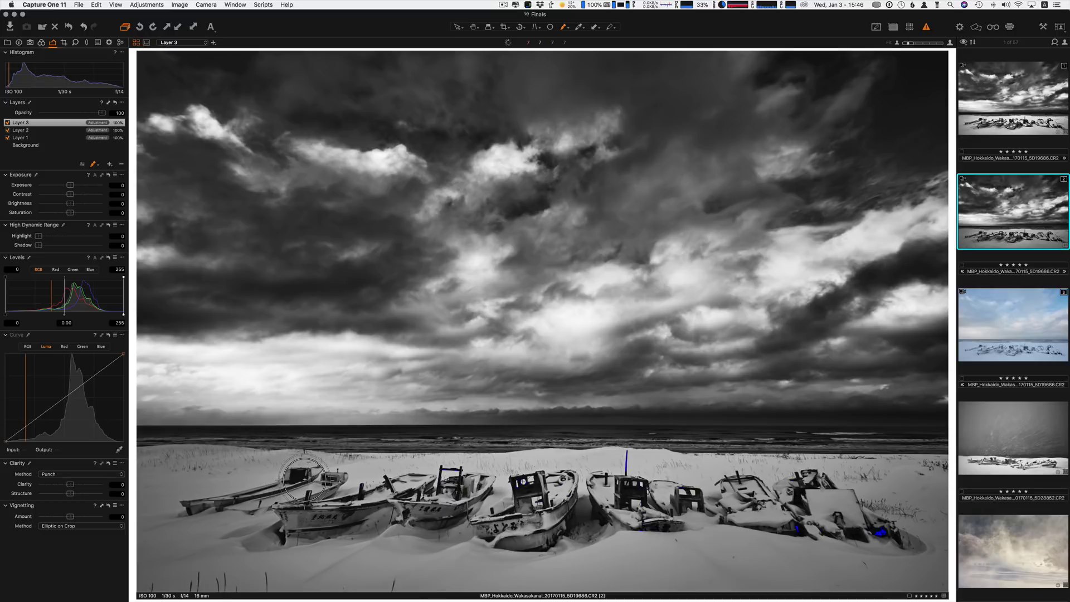
key(m)
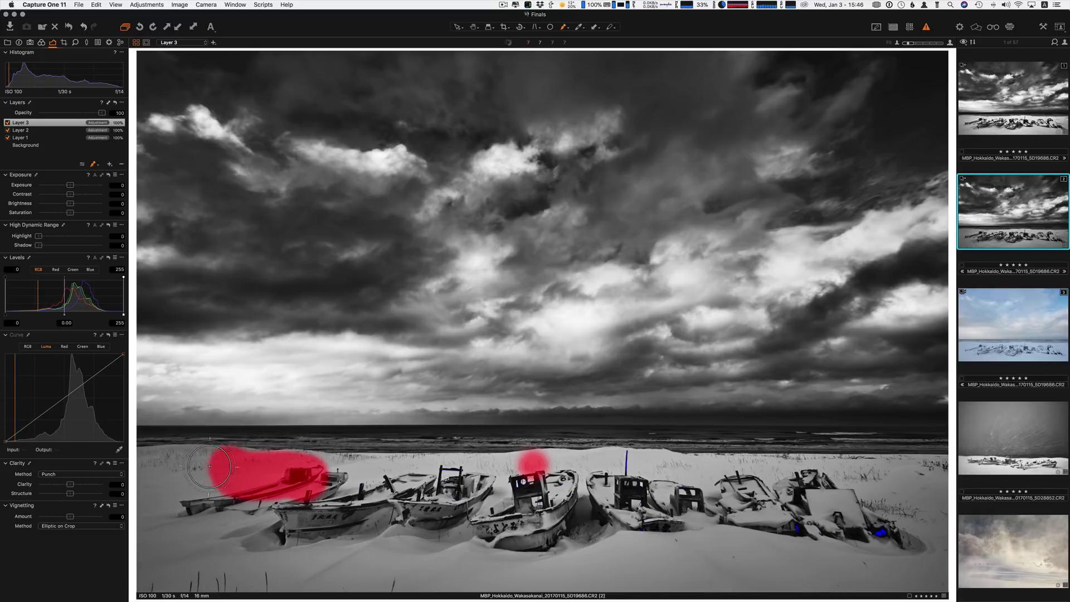
mouse_move(209, 466)
mouse_down()
mouse_move(139, 471)
mouse_move(790, 474)
mouse_move(682, 475)
mouse_up()
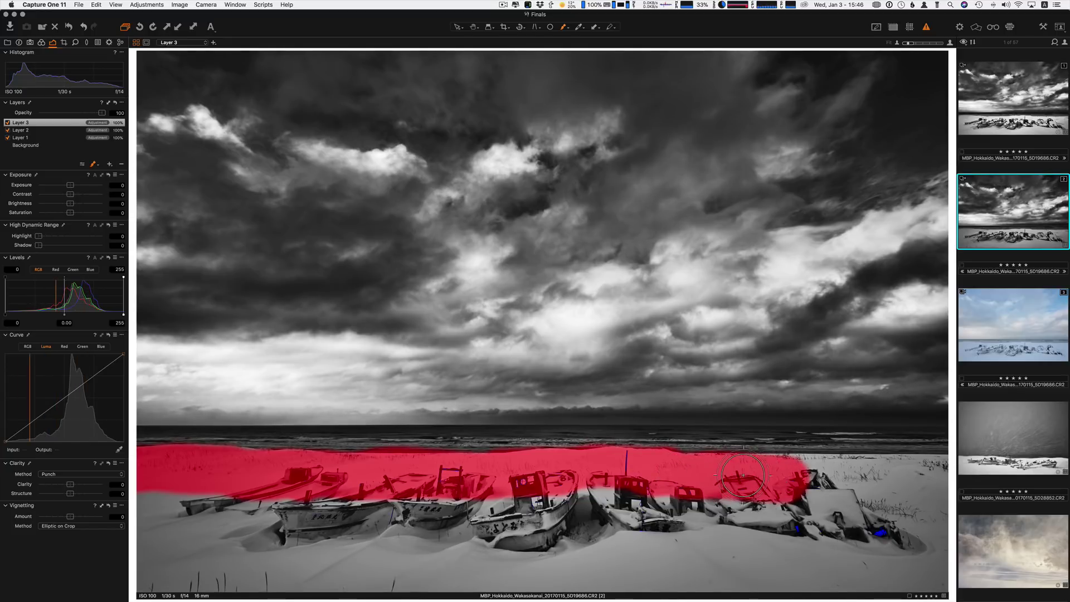
mouse_move(780, 475)
mouse_down()
mouse_move(952, 472)
mouse_move(942, 493)
mouse_move(842, 485)
mouse_move(923, 497)
mouse_move(945, 519)
mouse_move(922, 580)
mouse_move(916, 535)
mouse_move(874, 528)
mouse_move(875, 511)
mouse_move(708, 491)
mouse_move(878, 546)
mouse_move(664, 500)
mouse_move(731, 509)
mouse_move(449, 520)
mouse_move(449, 511)
mouse_move(574, 511)
mouse_move(321, 506)
mouse_move(467, 495)
mouse_move(146, 509)
mouse_move(183, 492)
mouse_move(248, 487)
mouse_move(171, 514)
mouse_move(152, 548)
mouse_move(267, 535)
mouse_move(130, 570)
mouse_move(228, 566)
mouse_move(154, 579)
mouse_move(407, 555)
mouse_move(173, 594)
mouse_move(347, 581)
mouse_move(805, 589)
mouse_move(920, 571)
mouse_move(702, 539)
mouse_move(567, 535)
mouse_move(360, 559)
mouse_move(787, 564)
mouse_up()
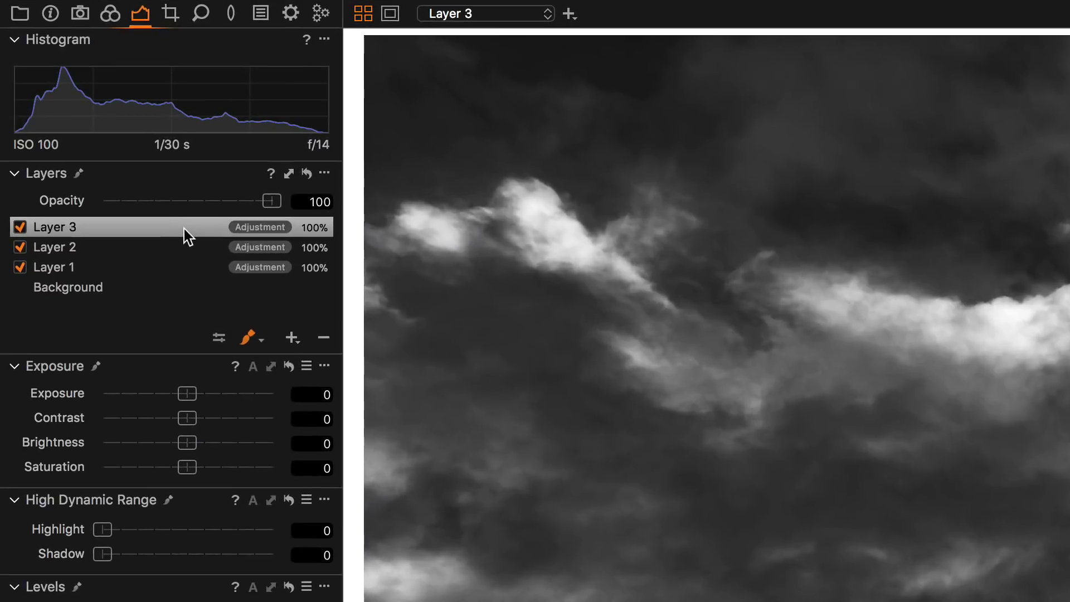
Step: Refine the edges of the Layer 3 mask with a radius of 300 and apply the refinement
right_click(69, 123)
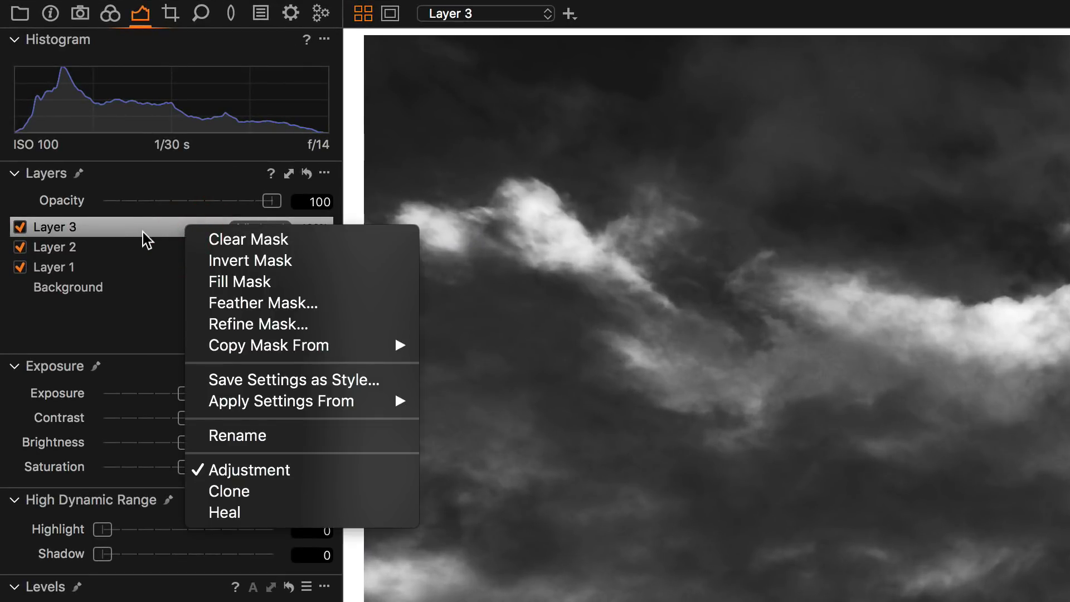
click(235, 323)
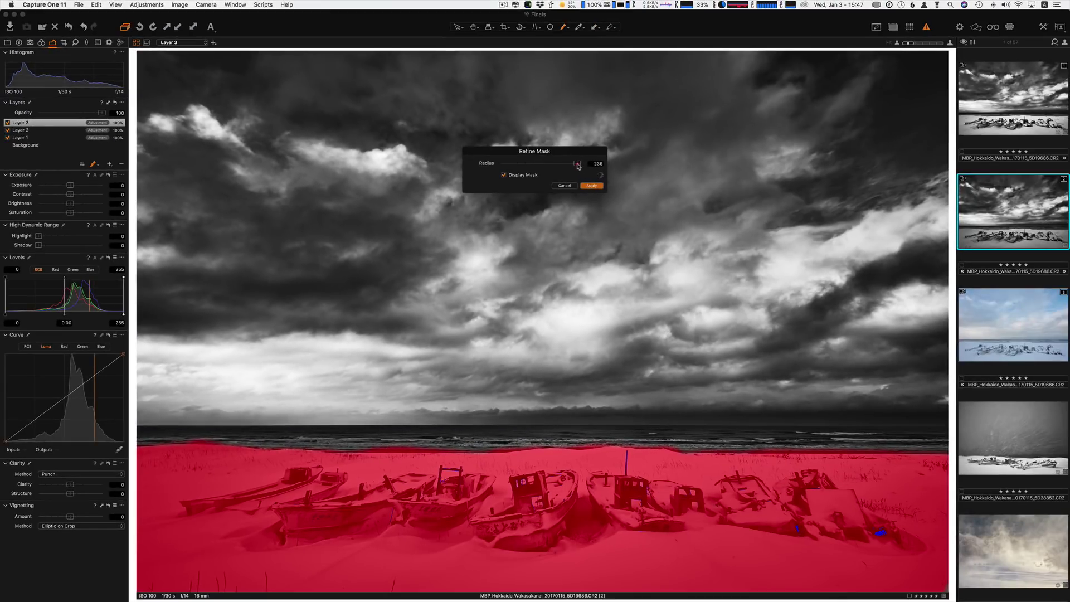
drag(577, 166, 584, 166)
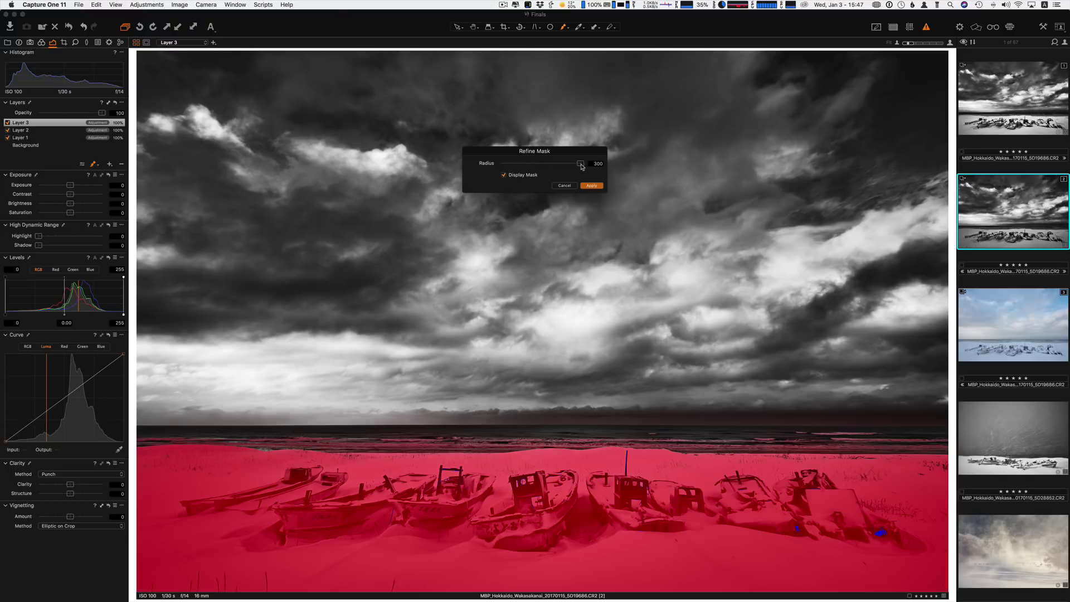
mouse_move(559, 168)
mouse_down()
mouse_move(517, 174)
mouse_move(558, 172)
mouse_up()
drag(579, 174, 570, 175)
click(592, 187)
Step: Erase the Layer 3 mask's spill from the sea and horizon along the whole shoreline, using a smaller, softer brush
key(h)
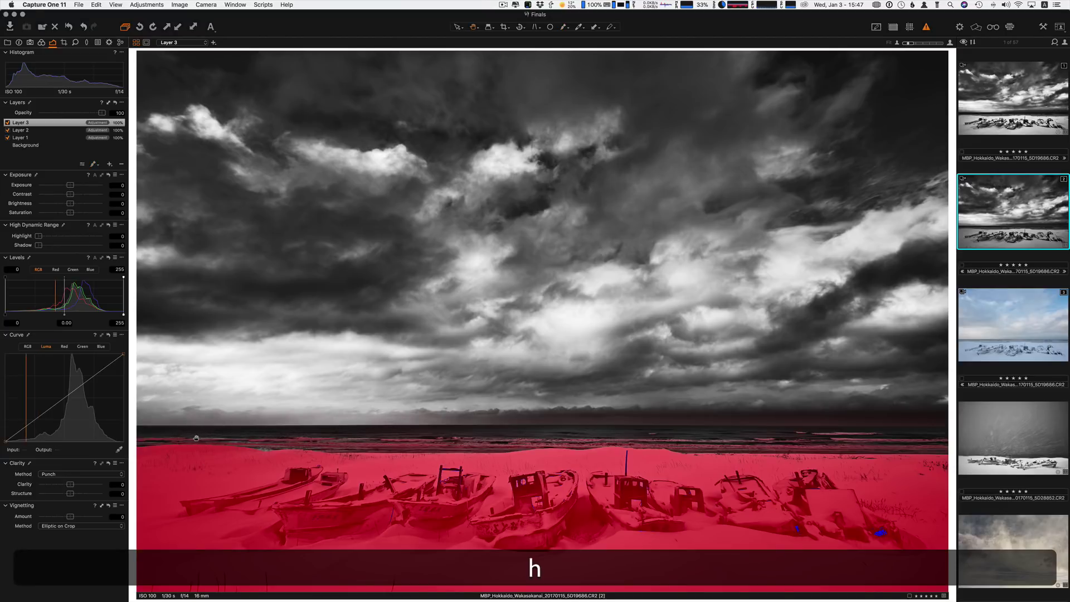
click(196, 438)
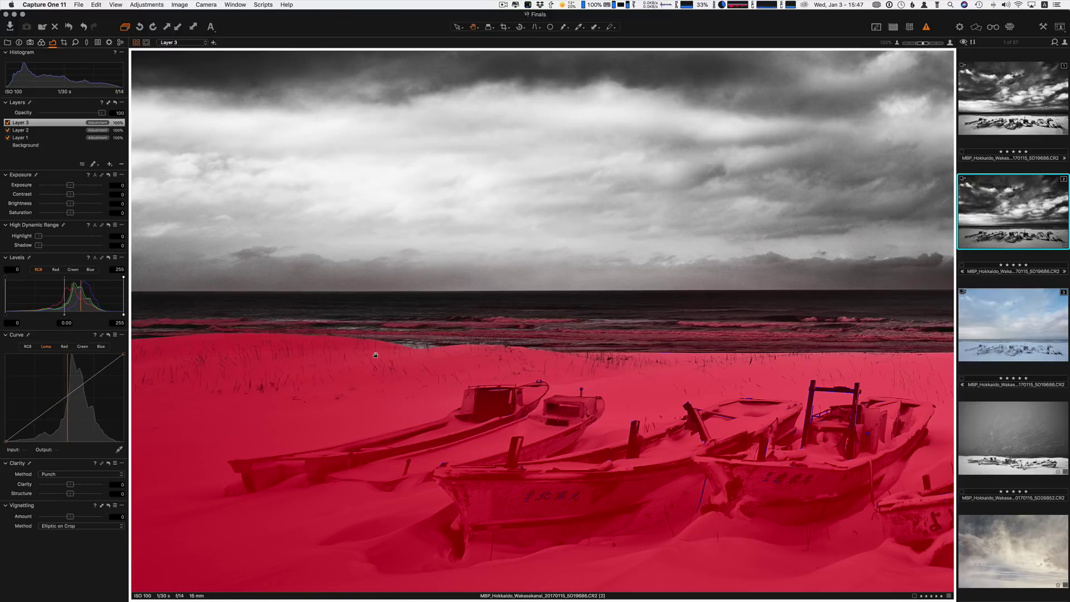
key(b)
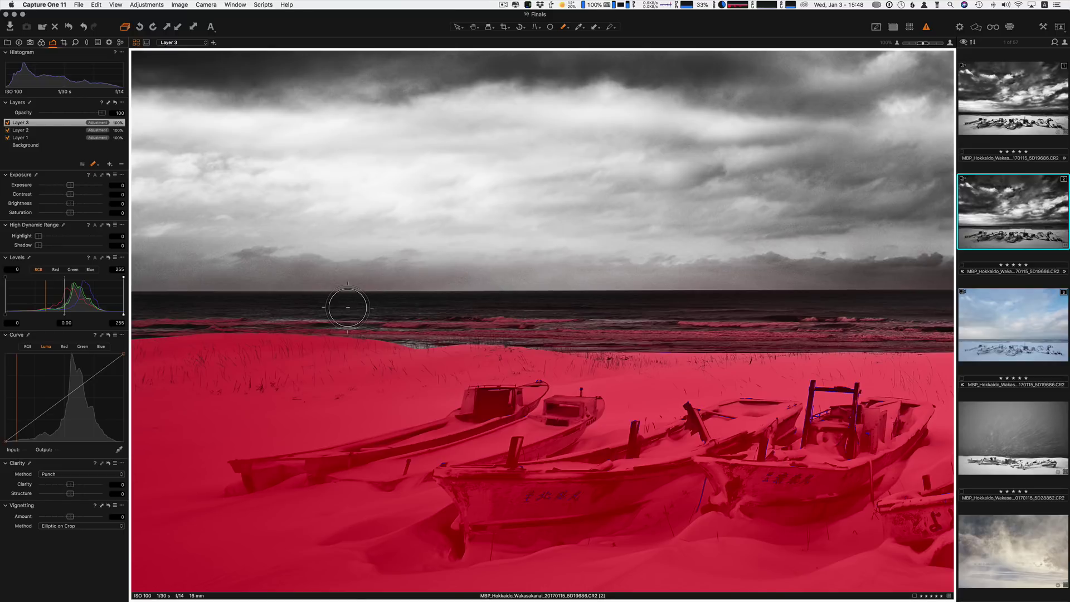
key(shift+bracketleft)
key(bracketleft)
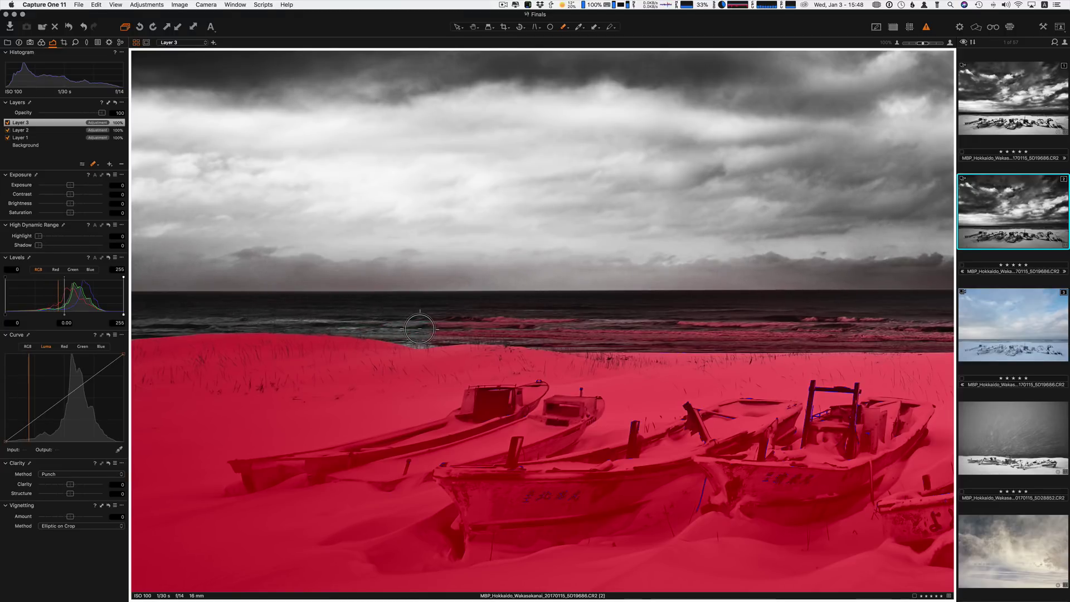
drag(419, 329, 689, 337)
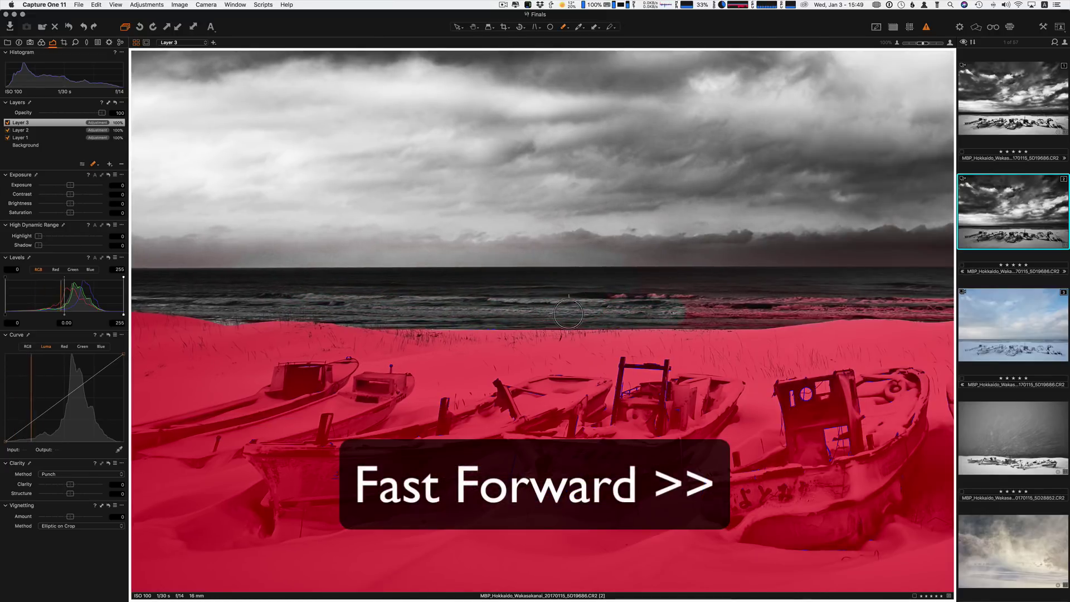
drag(806, 304, 698, 315)
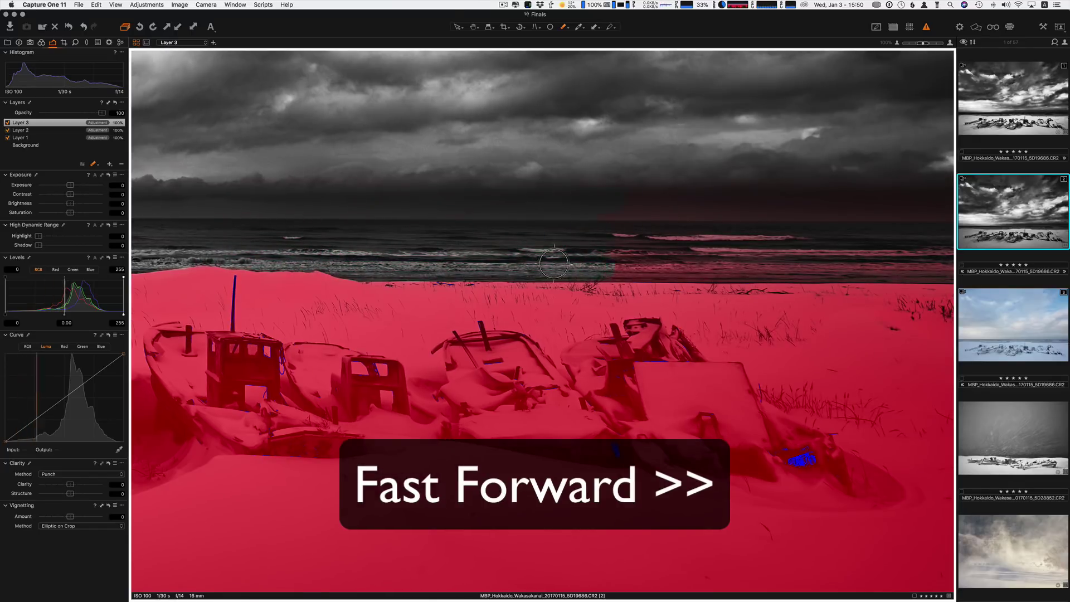
mouse_move(607, 186)
mouse_down()
mouse_move(696, 246)
mouse_move(757, 257)
mouse_up()
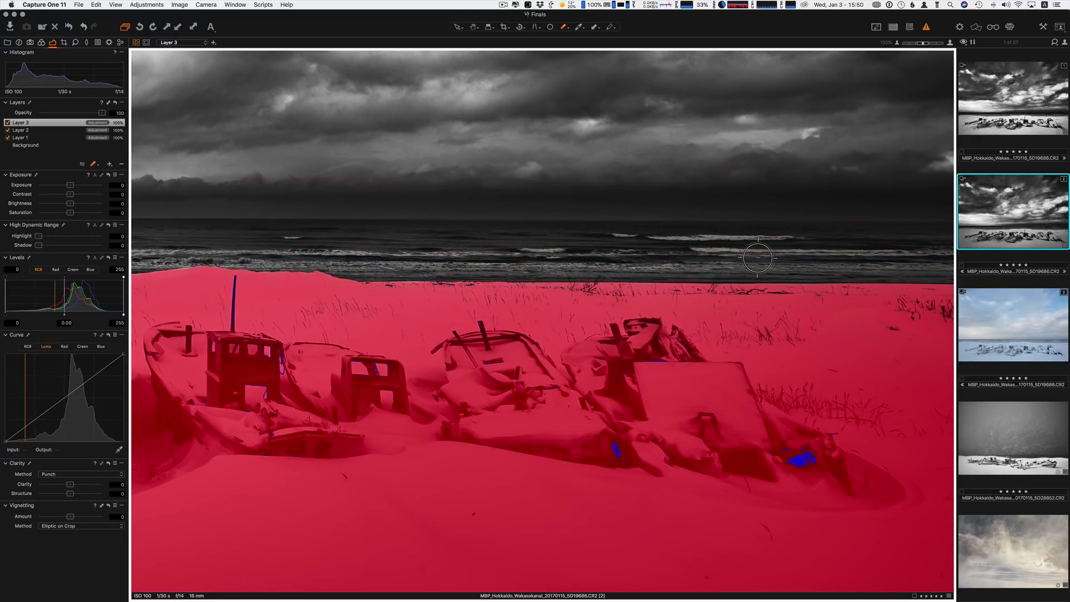
key(h)
key(super+0)
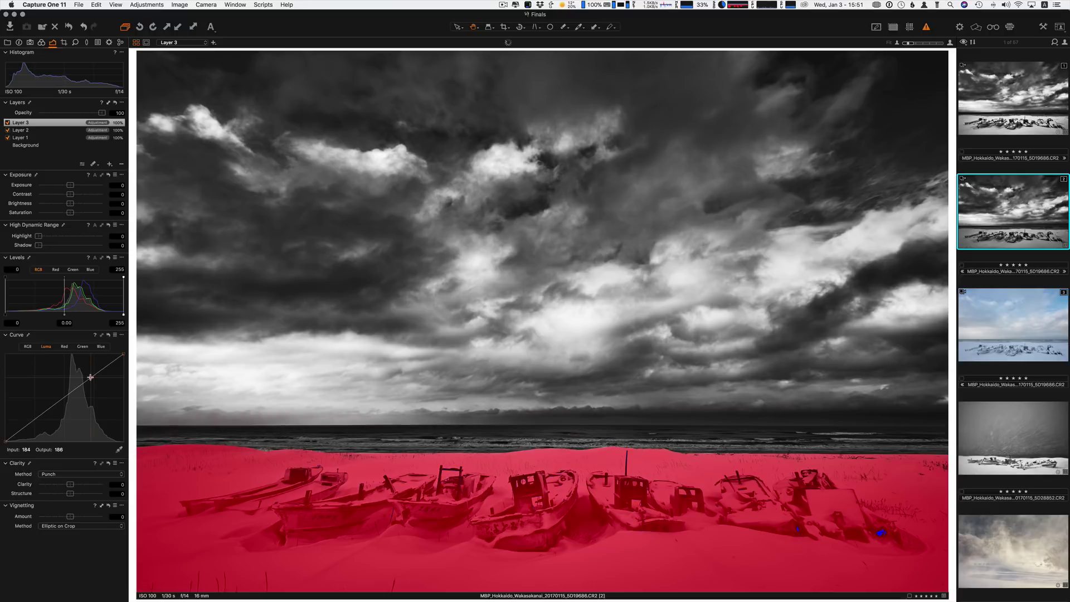
Step: Raise the upper part of Layer 3's Luma curve, add a shadow point at input 84, output 97, and check the mask coverage
drag(89, 382, 87, 372)
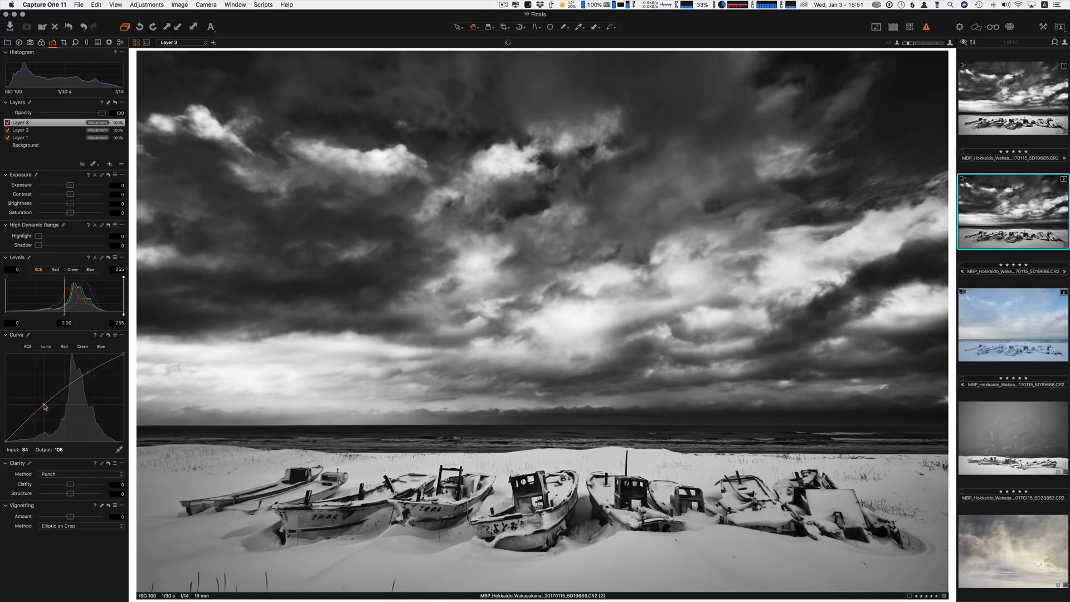
drag(45, 406, 44, 408)
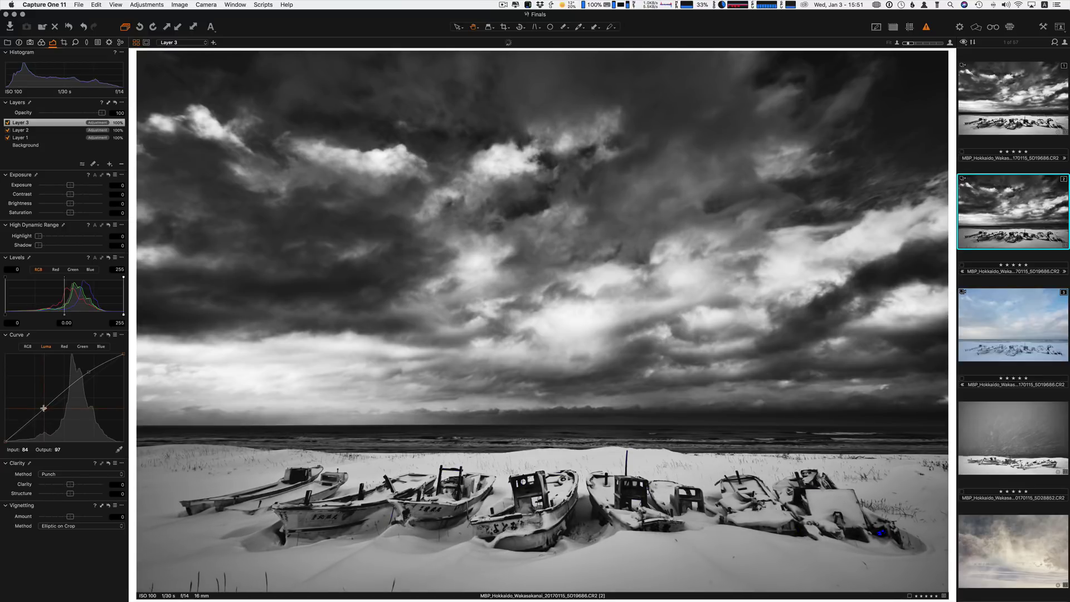
key(m)
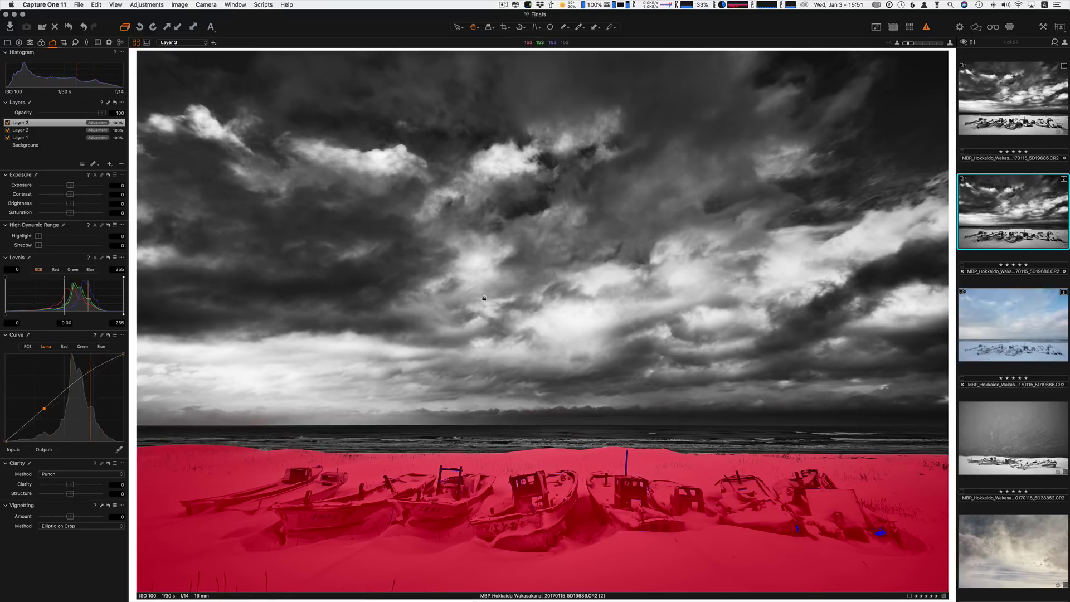
key(m)
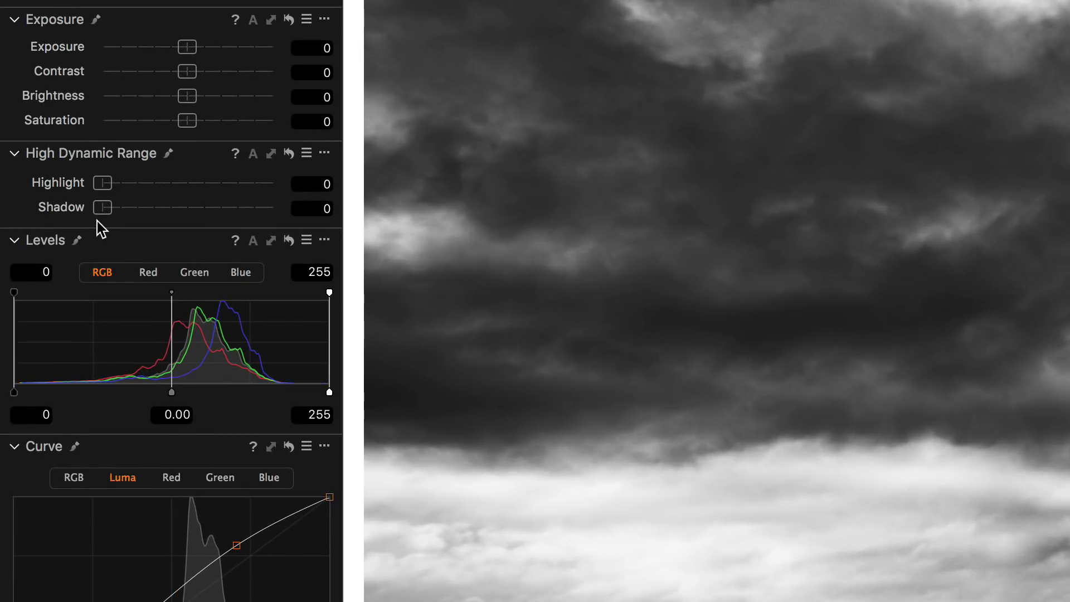
Step: Raise Layer 3's High Dynamic Range Shadow to 14 and compare the layer off and on, leaving it enabled
click(99, 210)
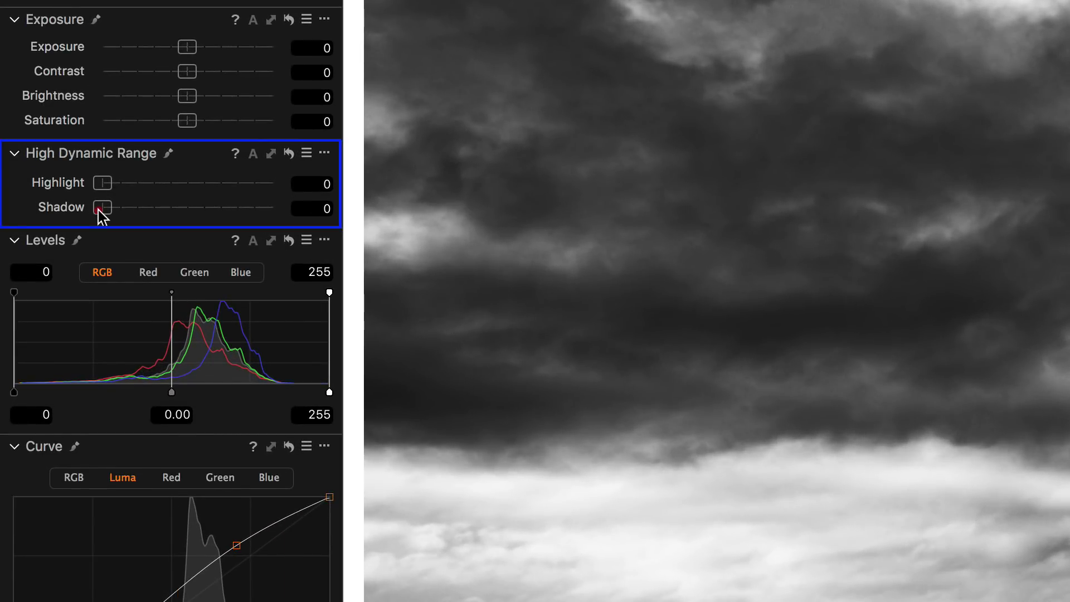
drag(98, 210, 104, 211)
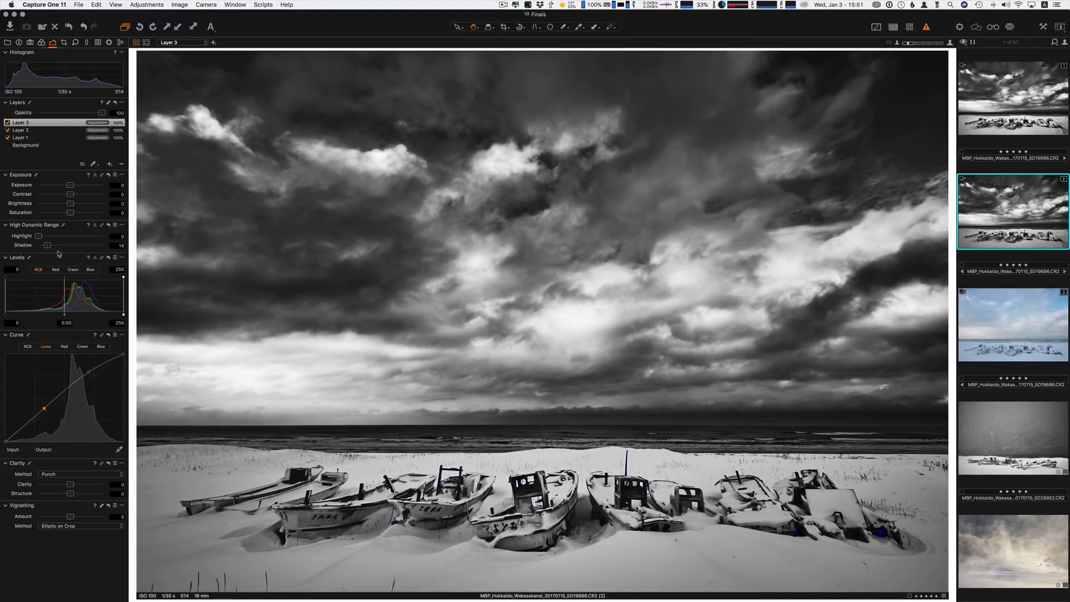
click(7, 122)
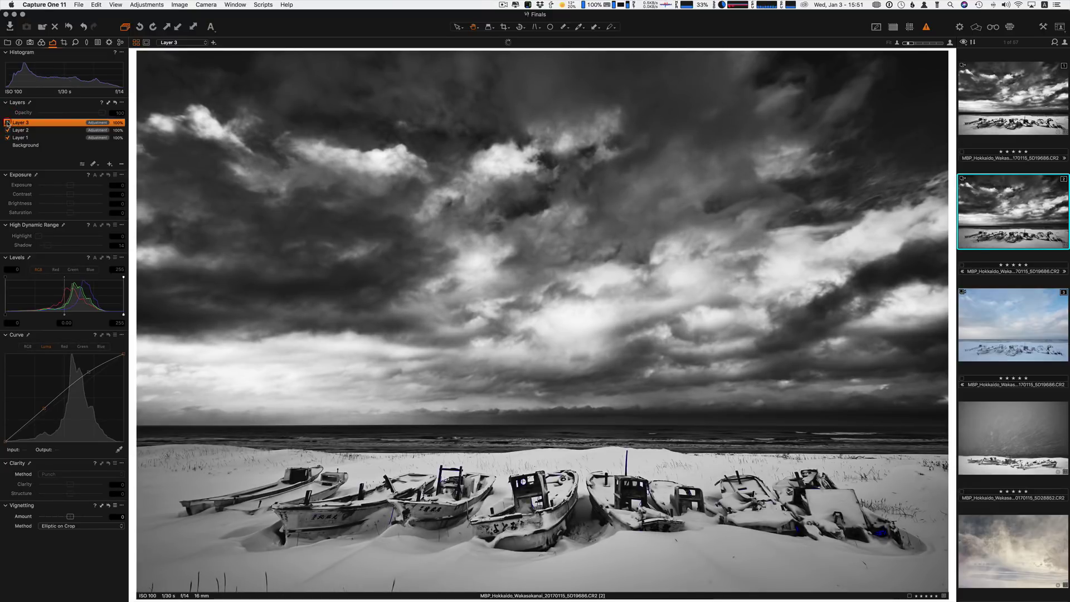
click(7, 122)
click(7, 123)
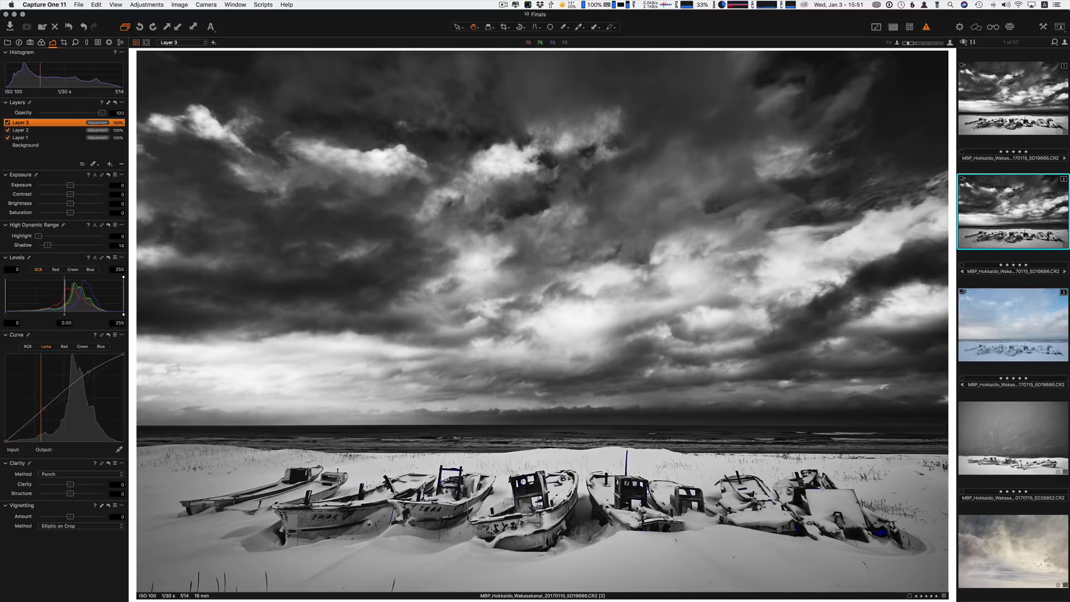
Step: Raise the upper point of Layer 3's Luma curve further and move its shadow point to input 77, output 100
click(88, 371)
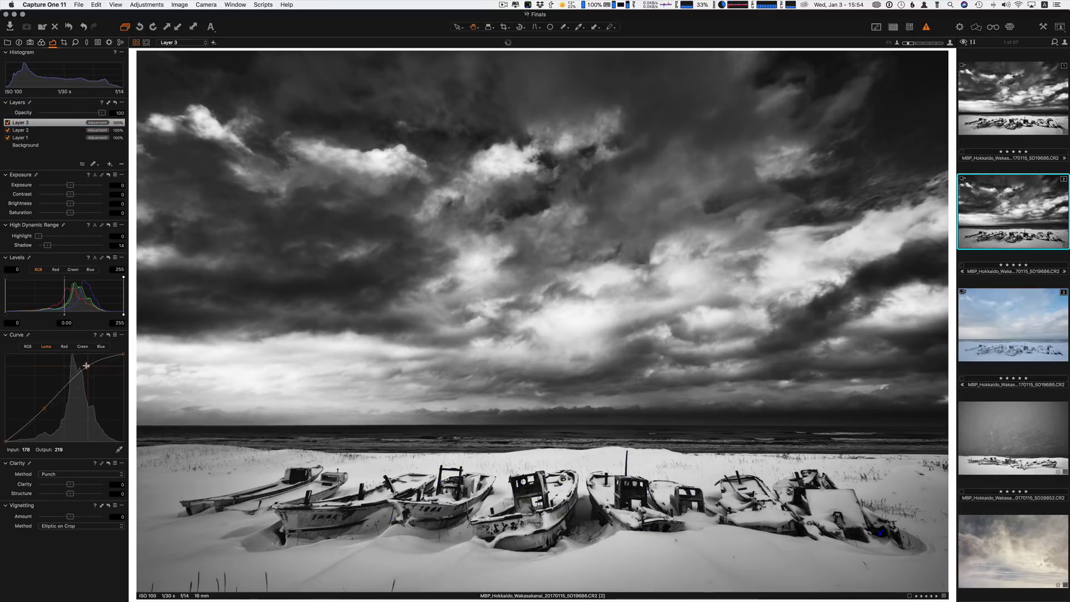
drag(86, 365, 66, 383)
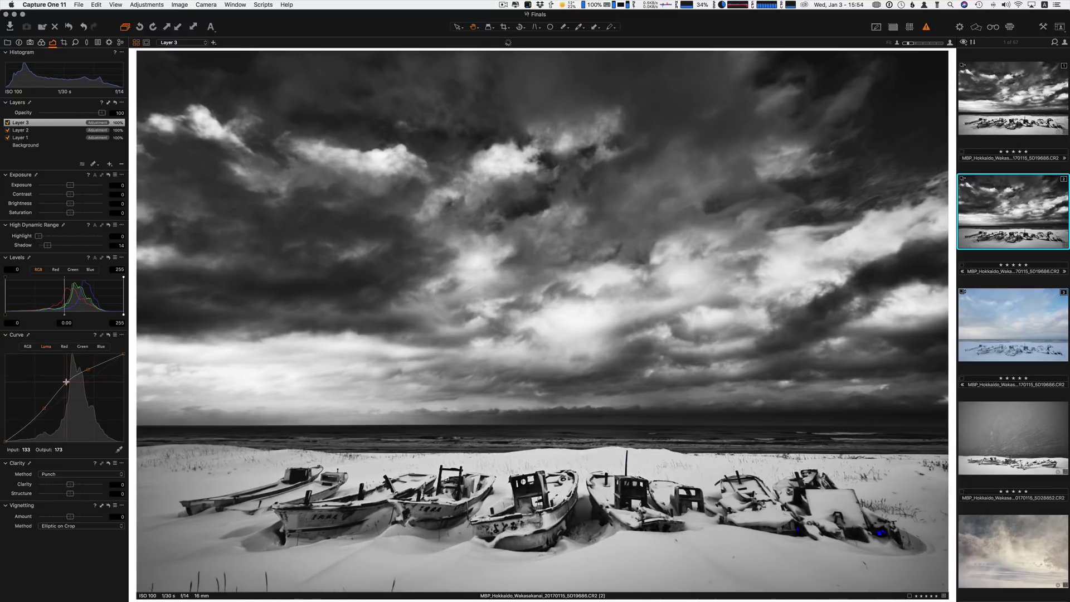
click(86, 367)
drag(87, 367, 90, 367)
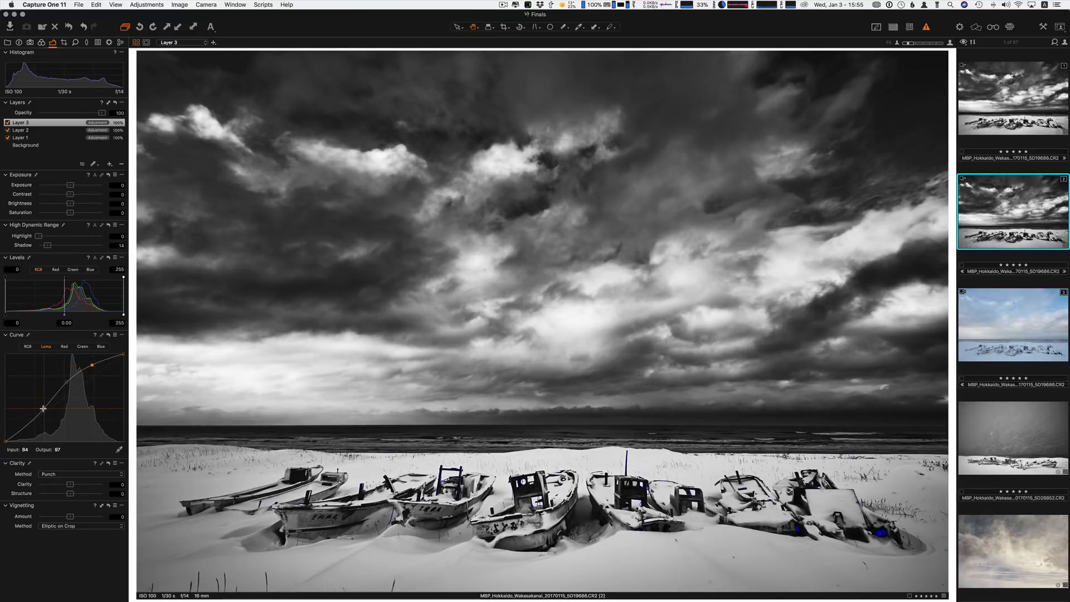
drag(41, 409, 41, 407)
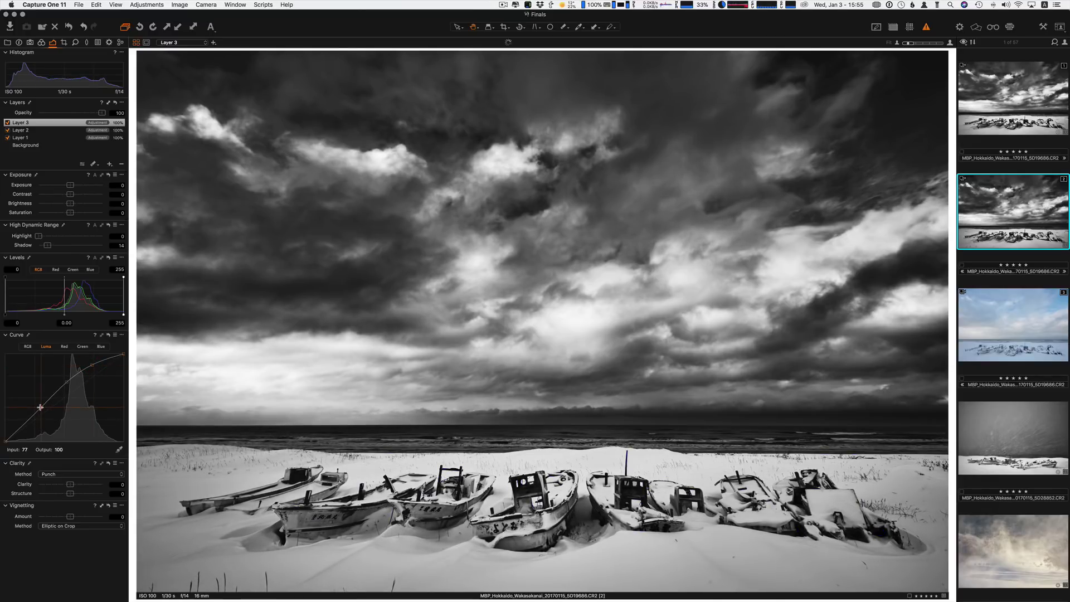
Step: Lift the midtones slightly with a point on Layer 3's RGB curve, and fine-tune the Luma curve's shadow point upward
click(28, 347)
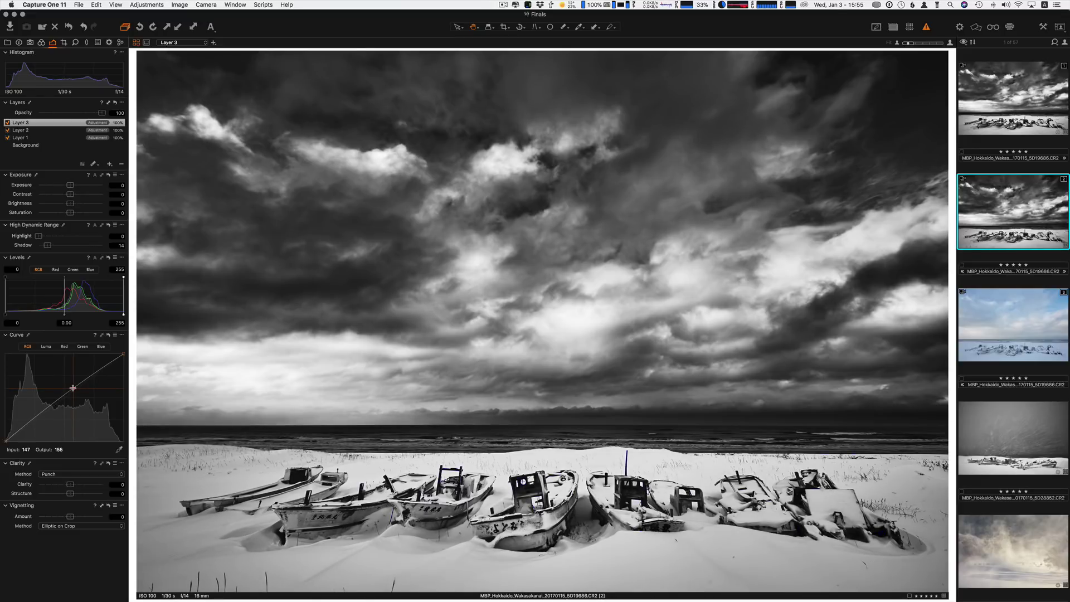
drag(73, 387, 71, 385)
click(45, 347)
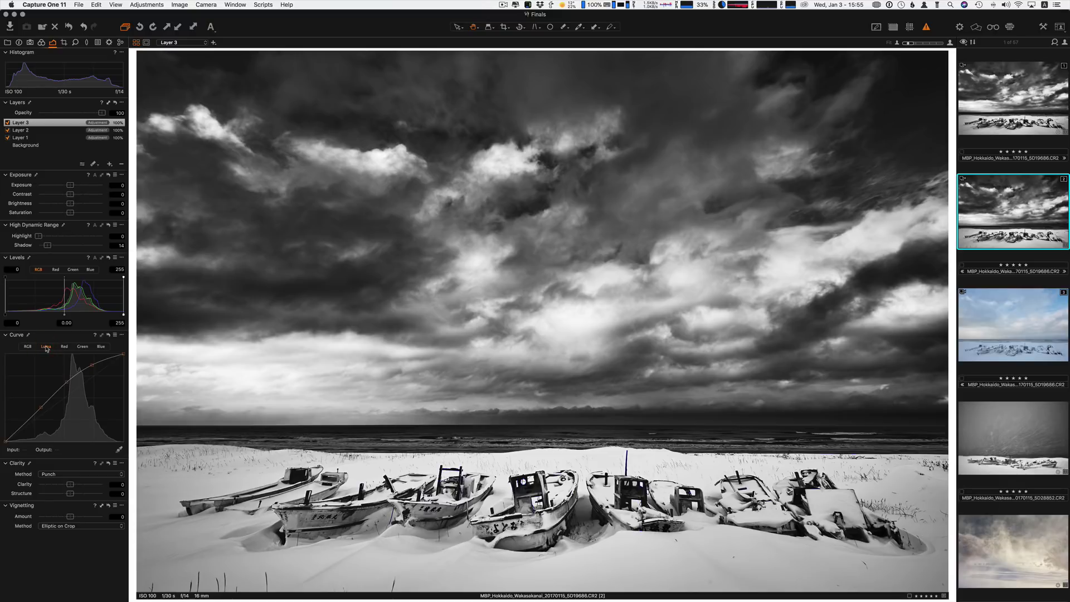
click(40, 409)
drag(41, 408, 41, 406)
Step: Add a fourth layer and change its type to Heal, with the view close on the snowy foreground
click(205, 582)
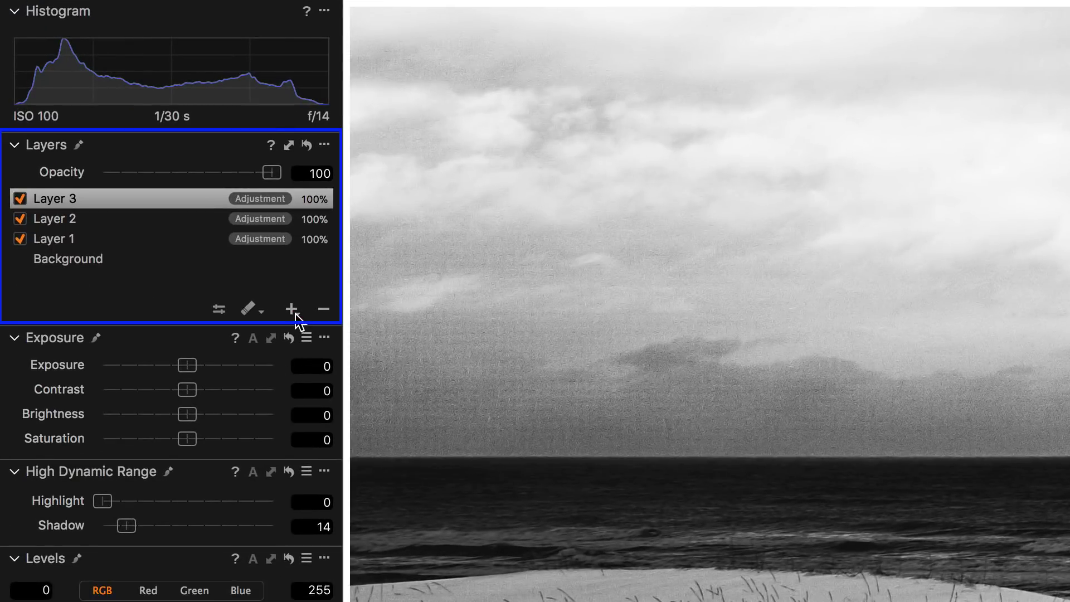
click(110, 165)
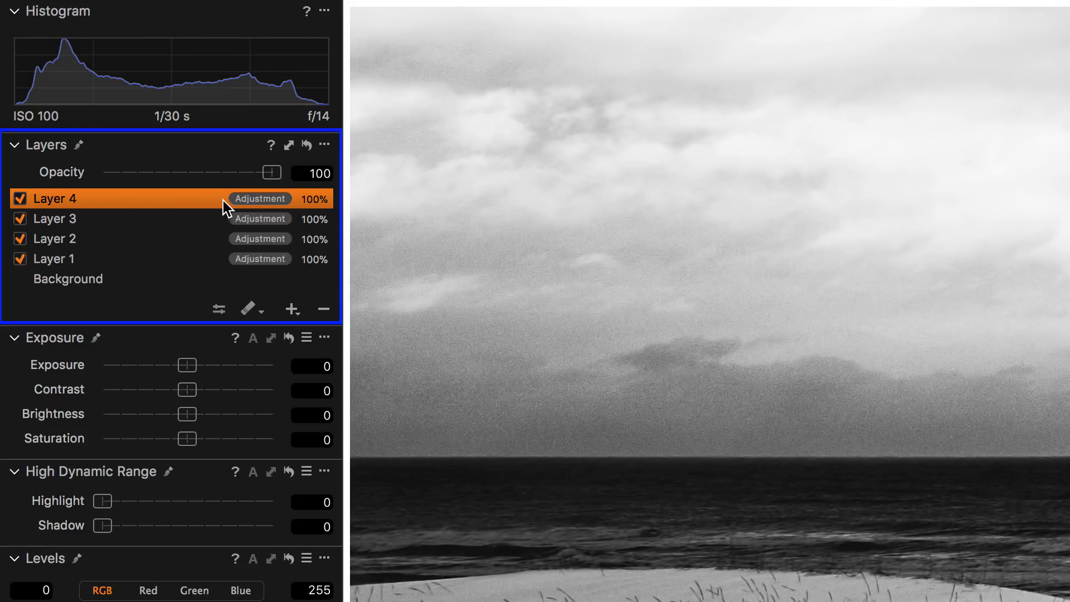
click(245, 199)
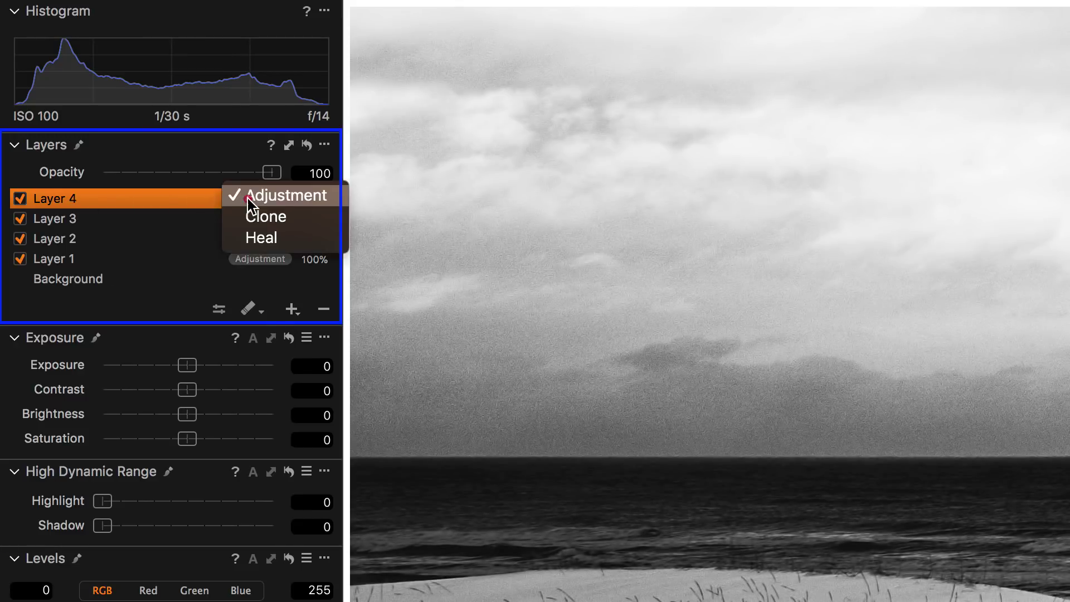
click(262, 238)
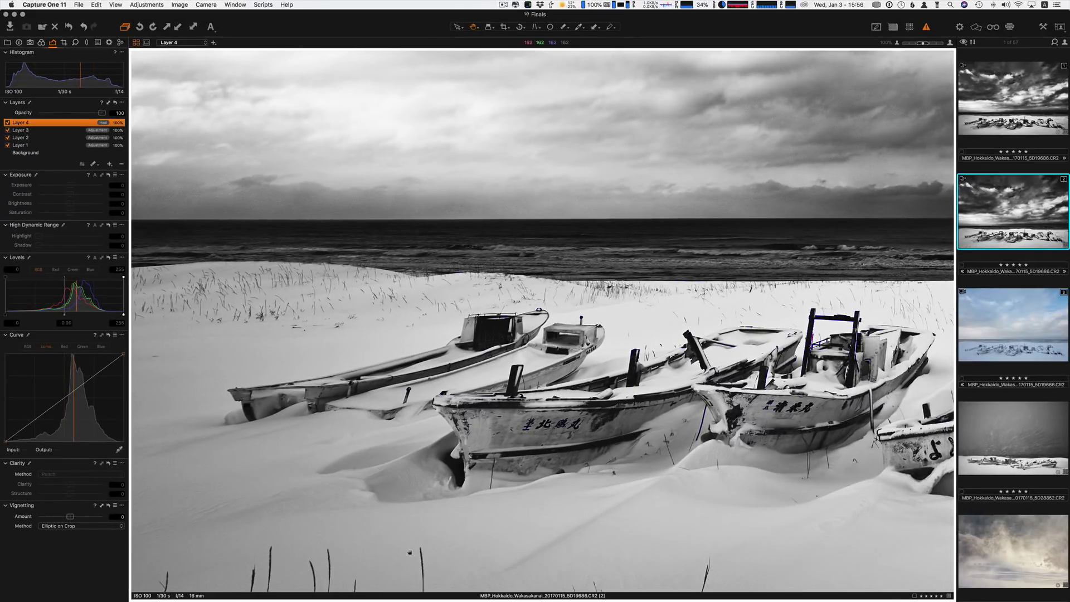
Step: Heal out the tall grass stalk in the snow in front of the boats, moving its source to clean snow nearby
key(b)
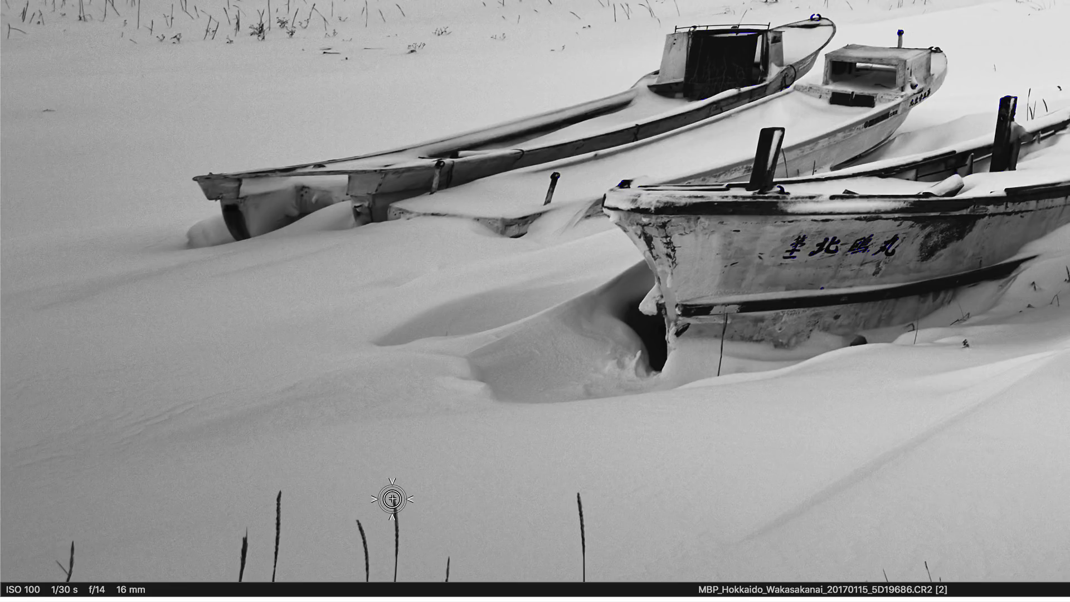
drag(393, 499, 391, 594)
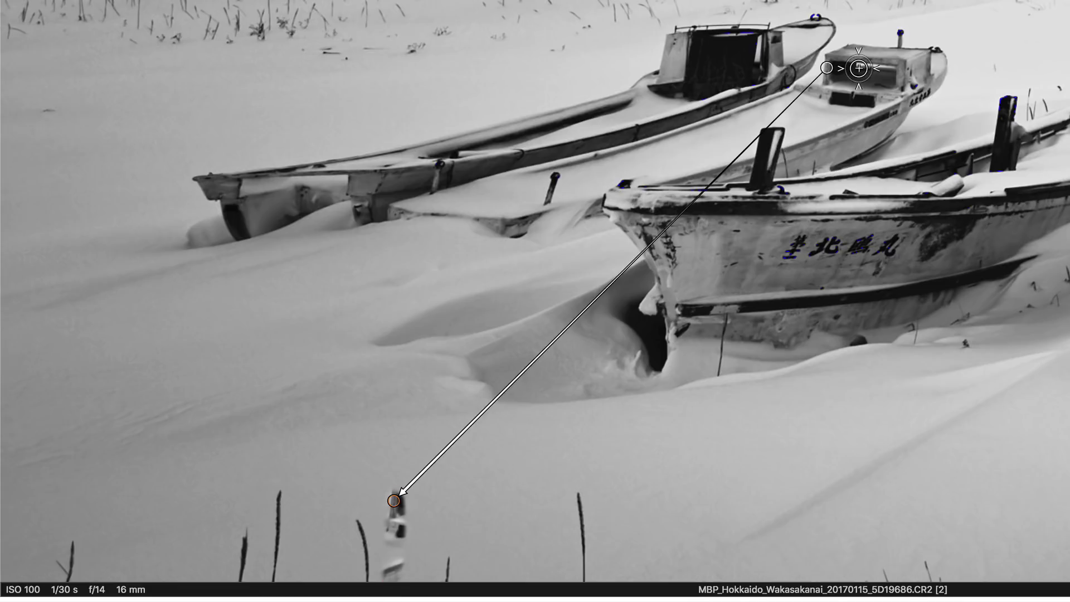
mouse_move(824, 68)
mouse_down()
mouse_move(466, 468)
mouse_move(482, 487)
mouse_move(408, 466)
mouse_move(483, 479)
mouse_up()
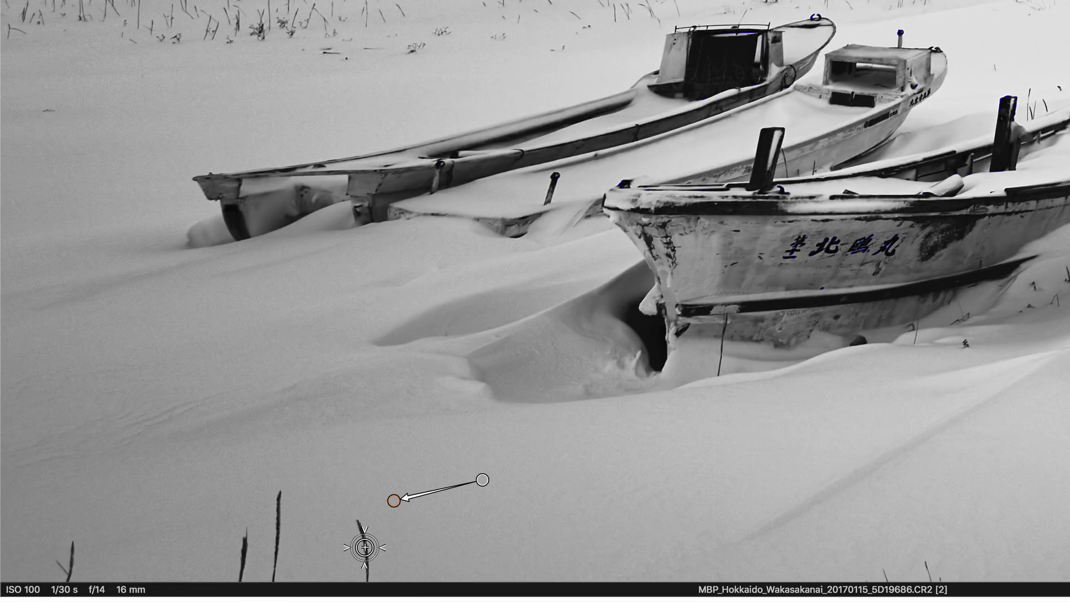
drag(365, 547, 363, 580)
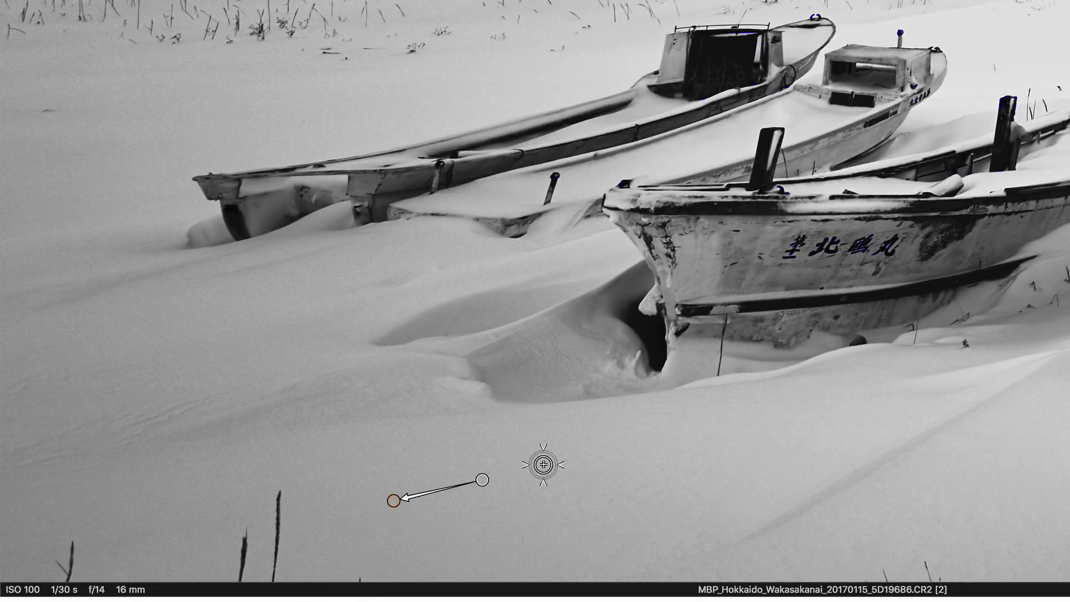
key(super+z)
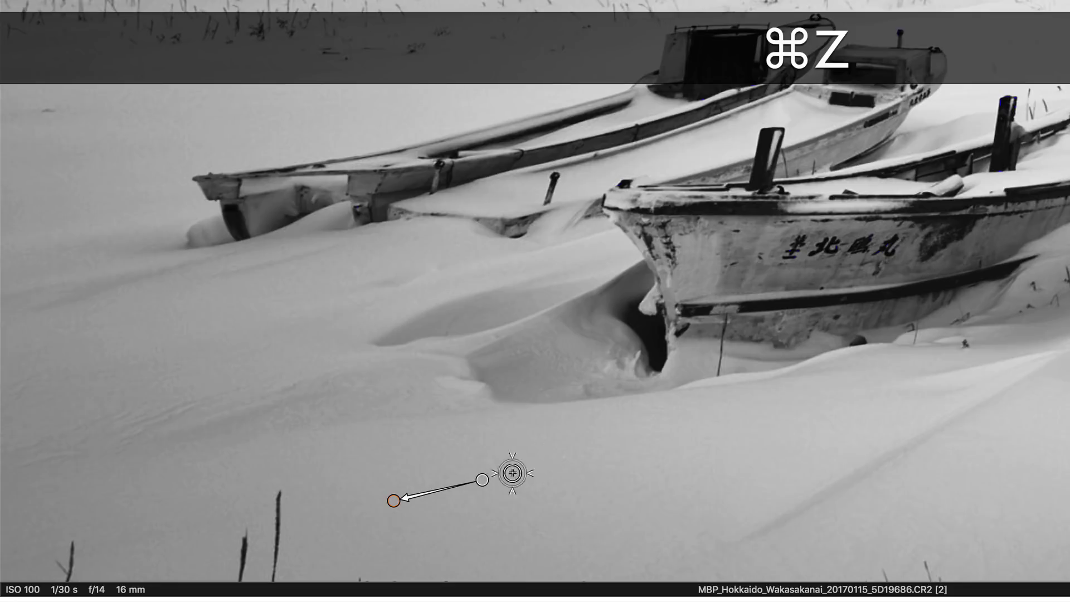
key(super+z)
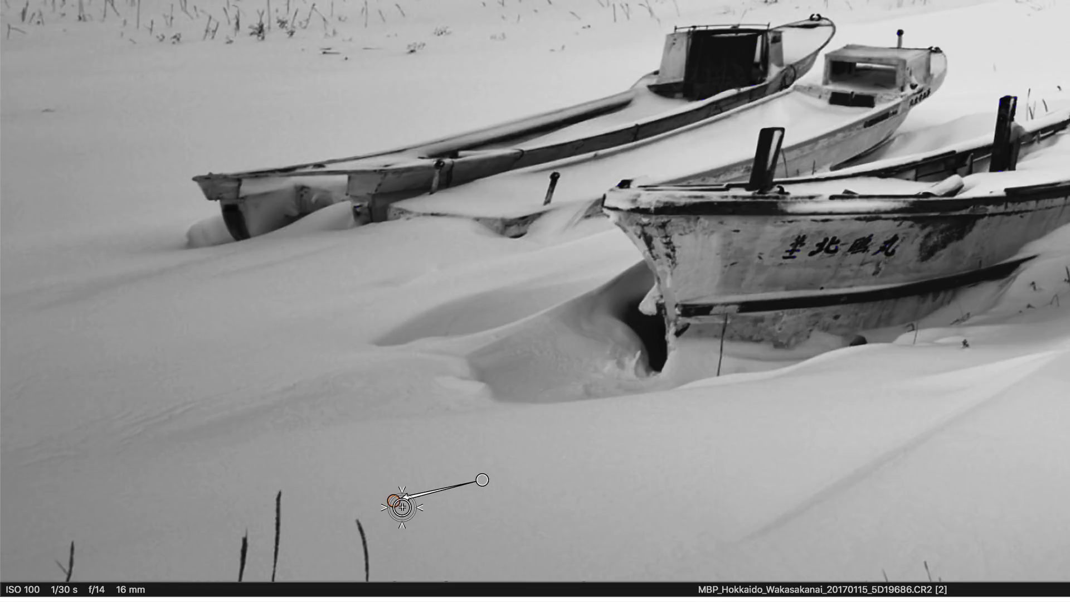
Step: Add a new heal layer and heal out the short grass stalk in the foreground, sourcing from clean snow beside it
key(super+z)
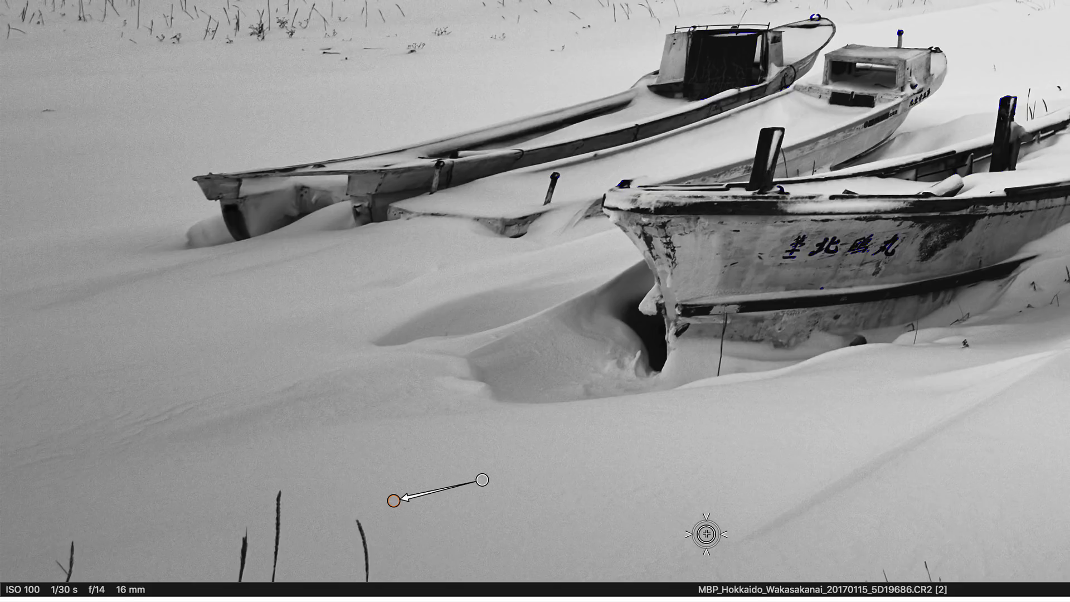
key(ctrl+super+h)
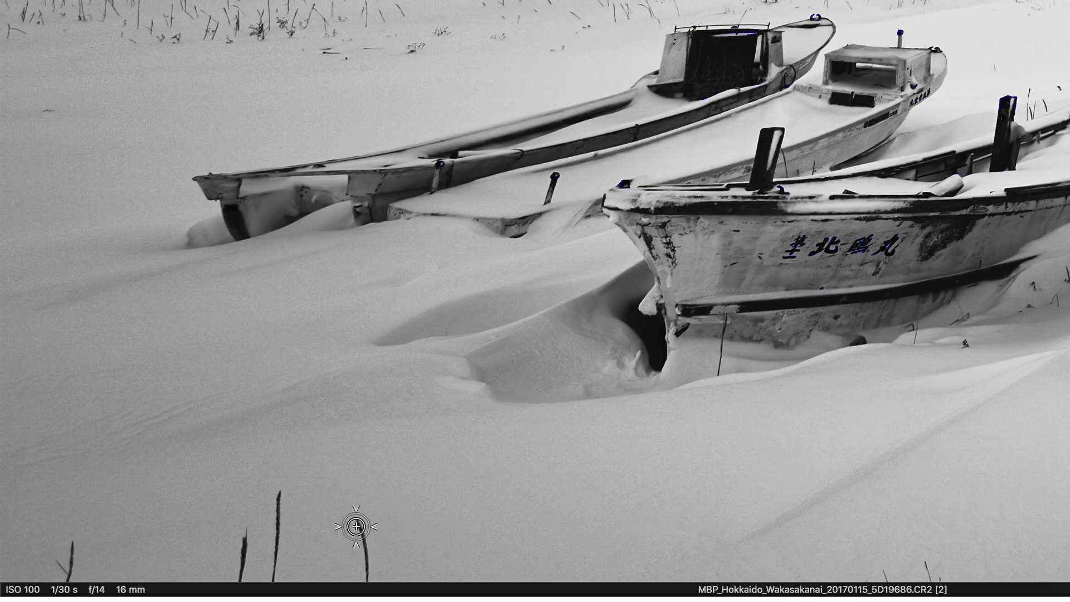
drag(356, 522, 369, 591)
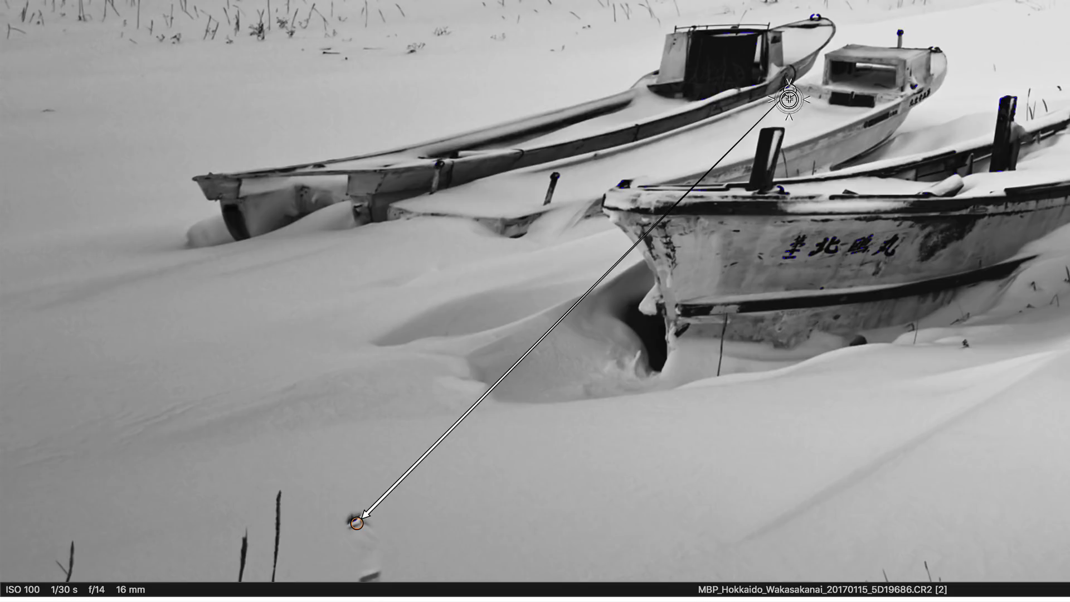
mouse_move(789, 93)
mouse_down()
mouse_move(695, 442)
mouse_move(630, 500)
mouse_move(587, 489)
mouse_move(406, 503)
mouse_up()
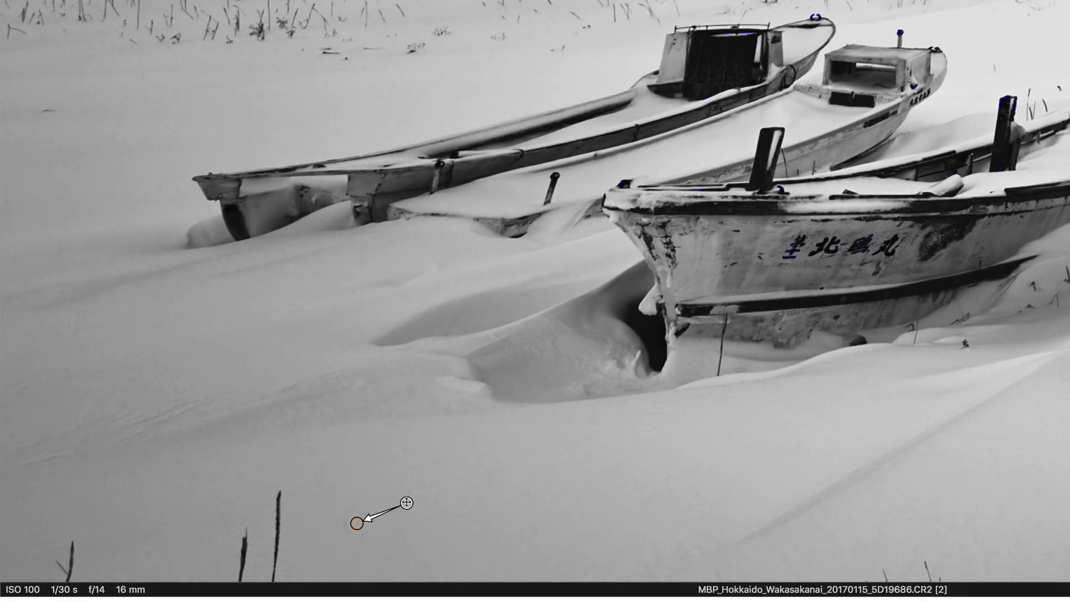
Step: Touch up the healed stalk area and erase the stray healing beside it with a smaller eraser
drag(351, 530, 348, 533)
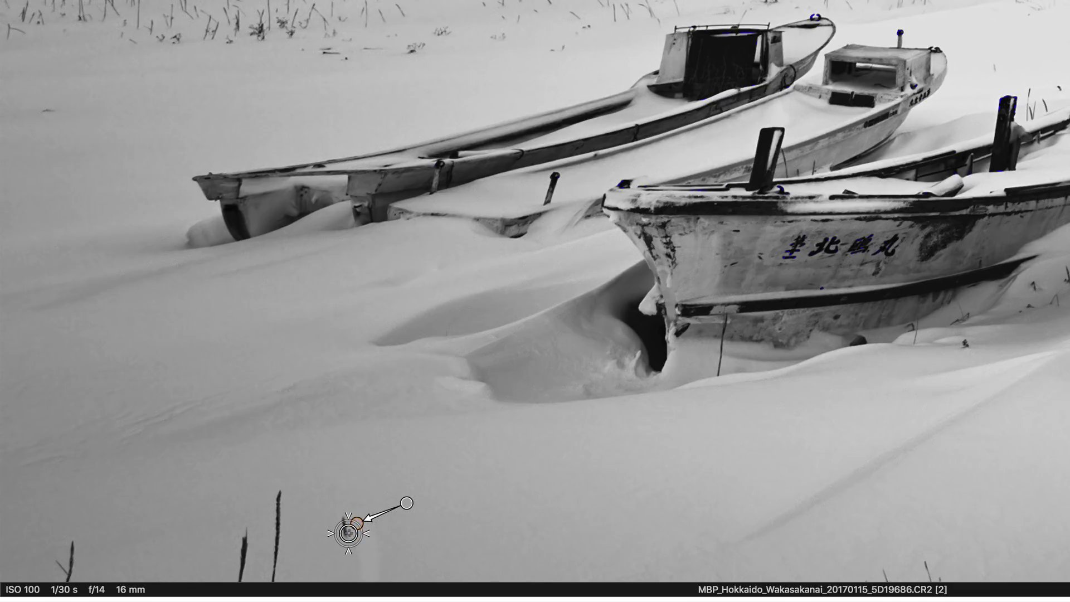
key(e)
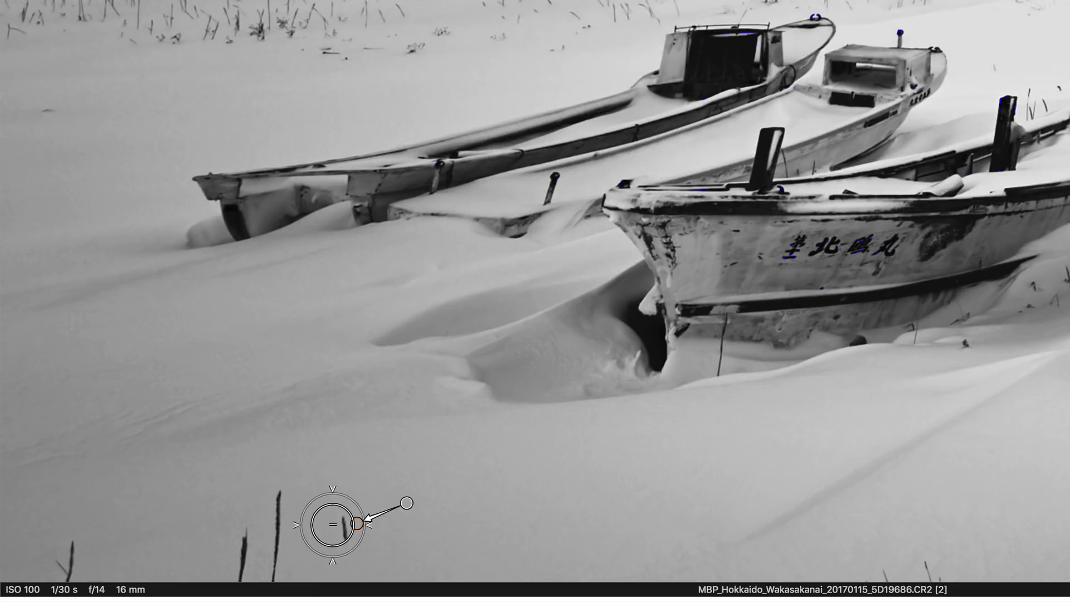
key([)
key([)
key([)
key([)
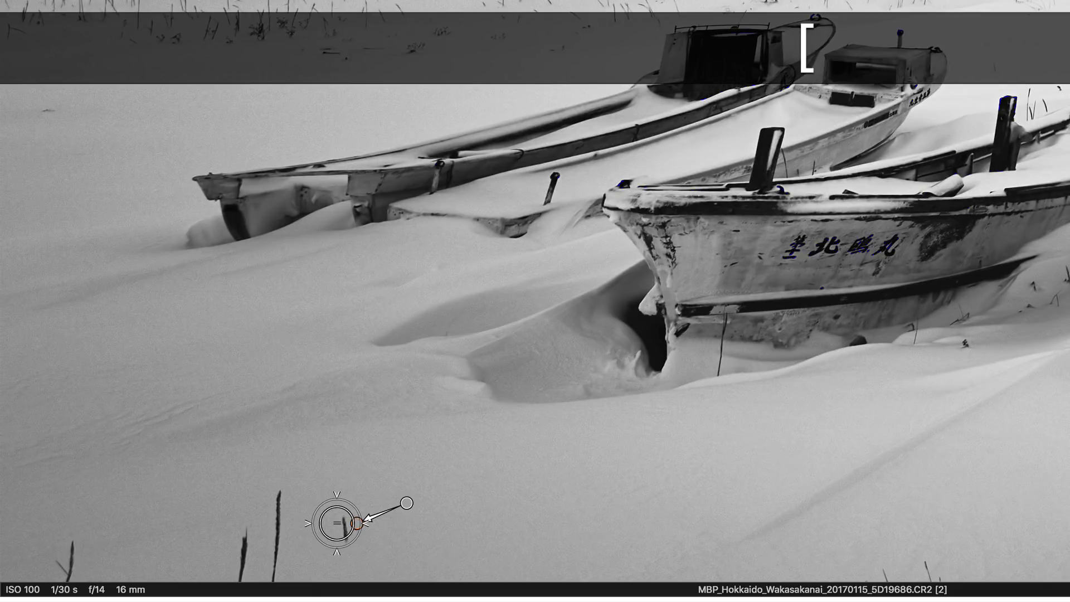
key([)
key([)
key([)
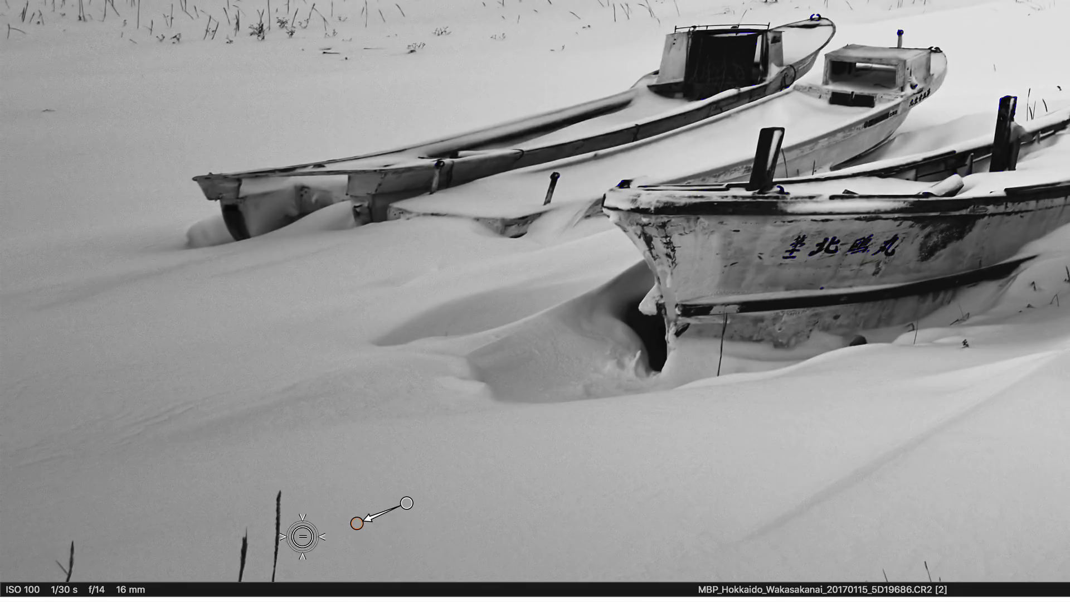
Step: Heal out the remaining grass stalks in the near snow below the leftmost boats on the same layer
key(b)
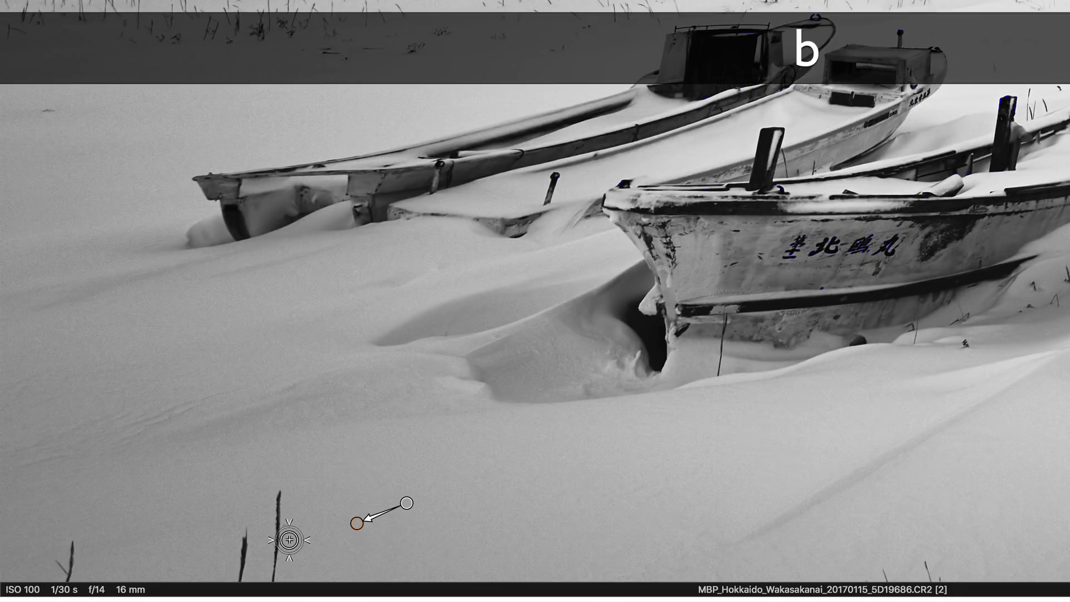
drag(283, 495, 274, 552)
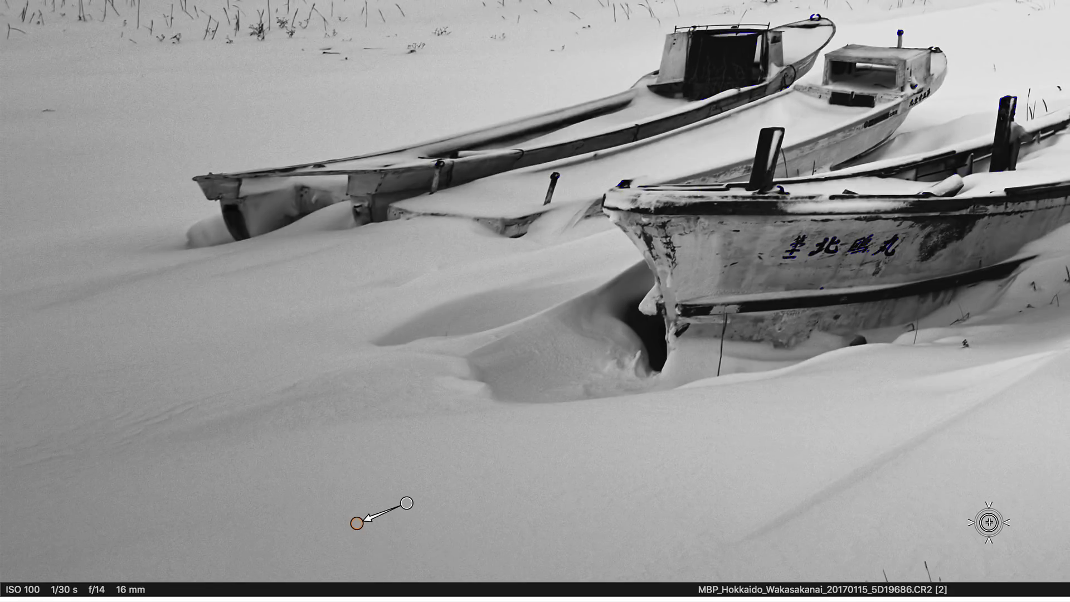
Step: Add another heal layer and heal out the grass in the foreground snow farther along the row of boats
drag(982, 527, 349, 520)
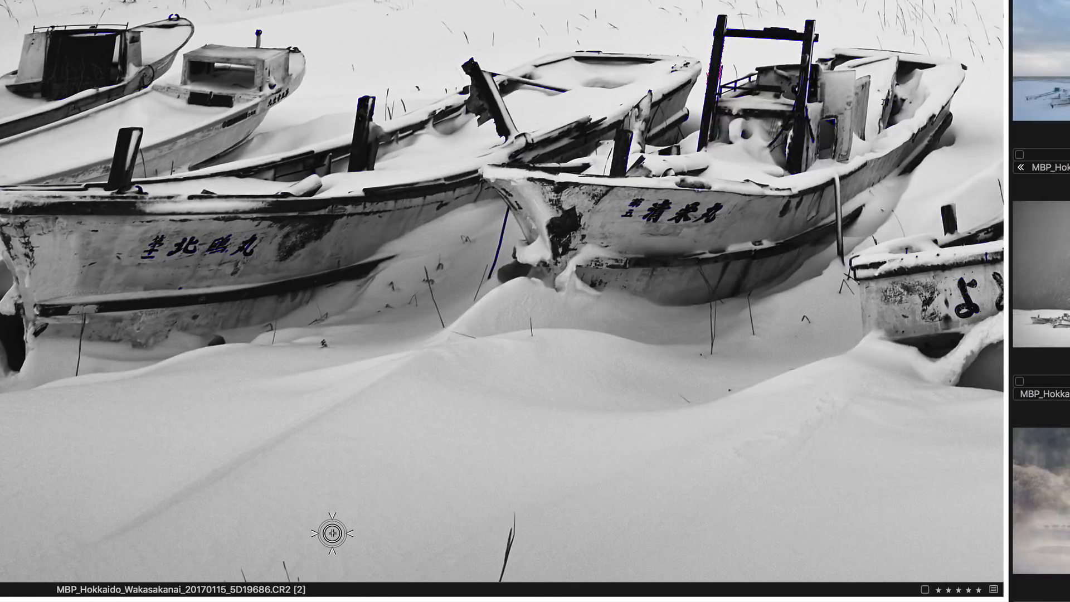
key(ctrl+super+h)
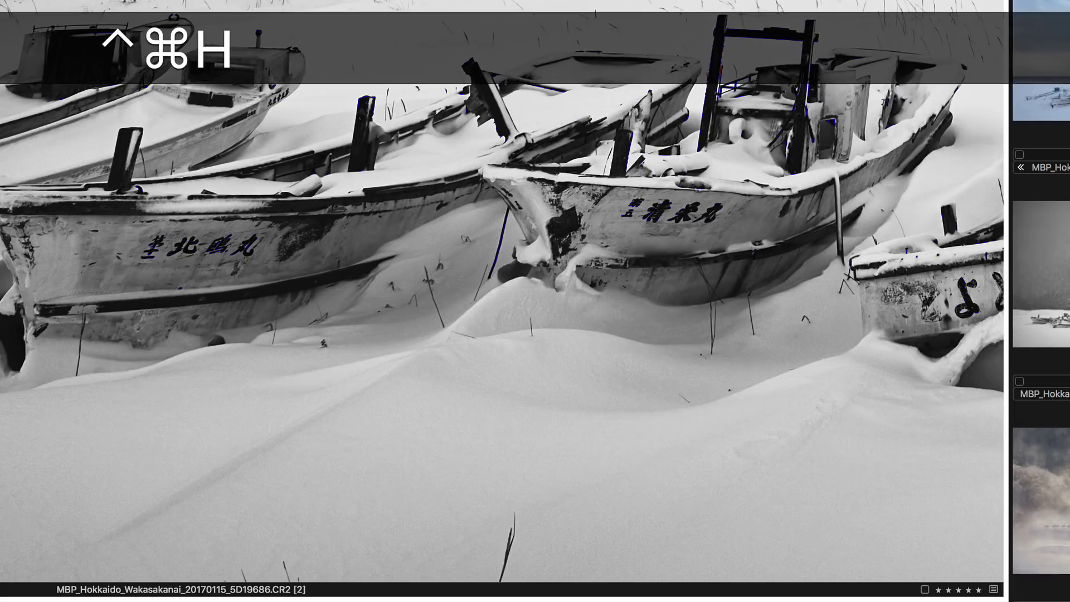
click(282, 560)
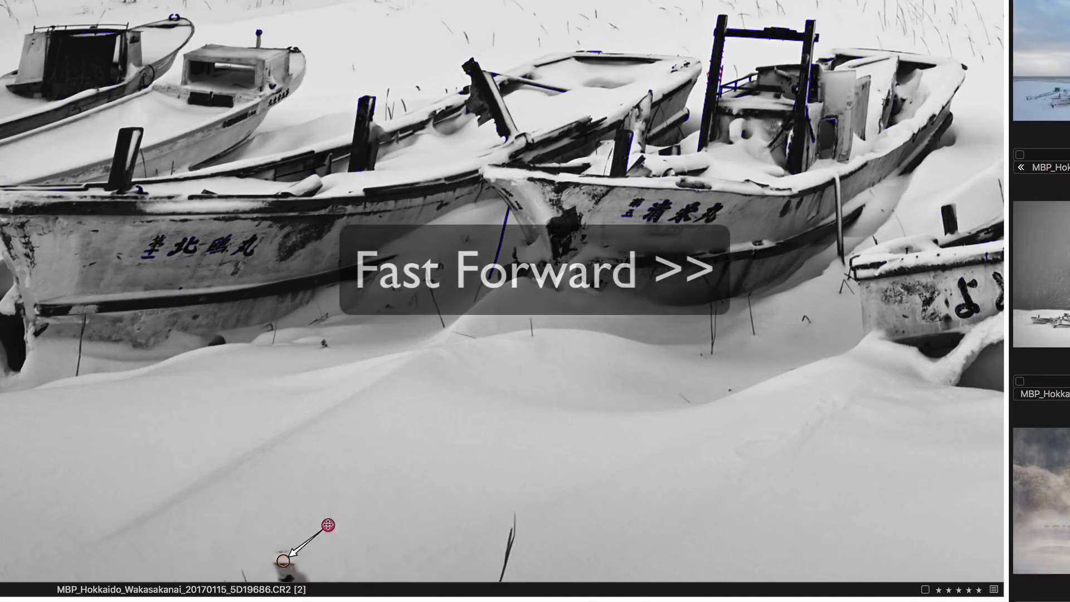
drag(283, 561, 59, 423)
click(232, 444)
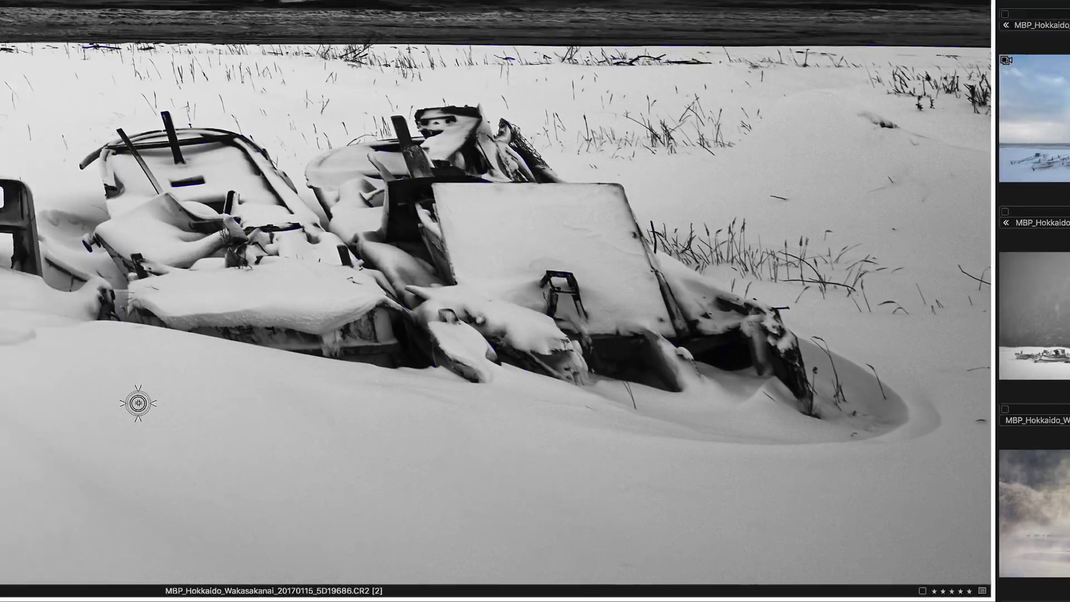
Step: Fit the whole image in view and compare the black-and-white variant with the original colour variant
key(h)
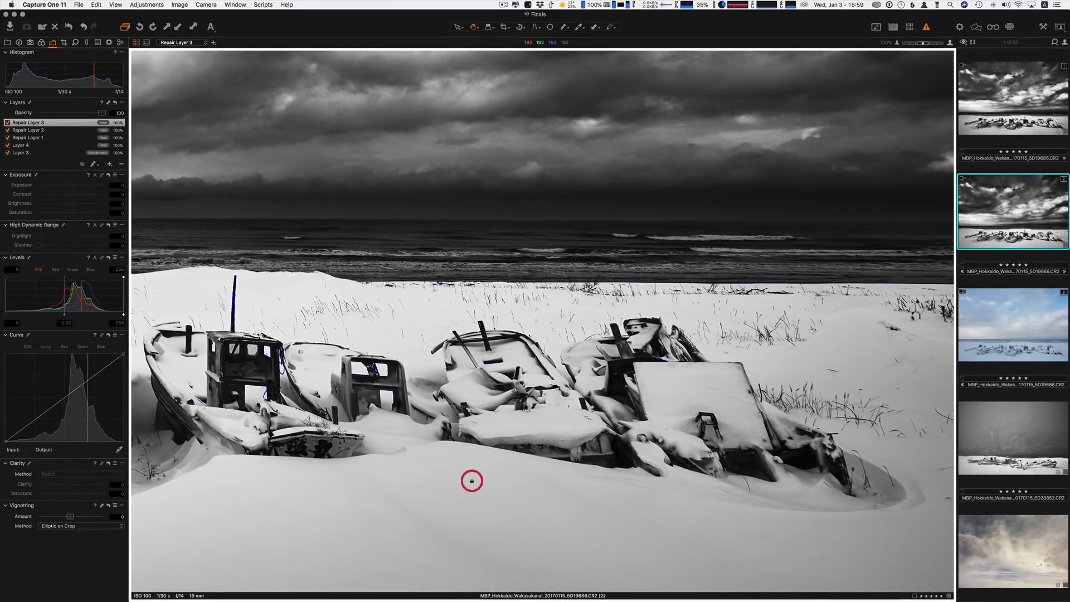
key(super+0)
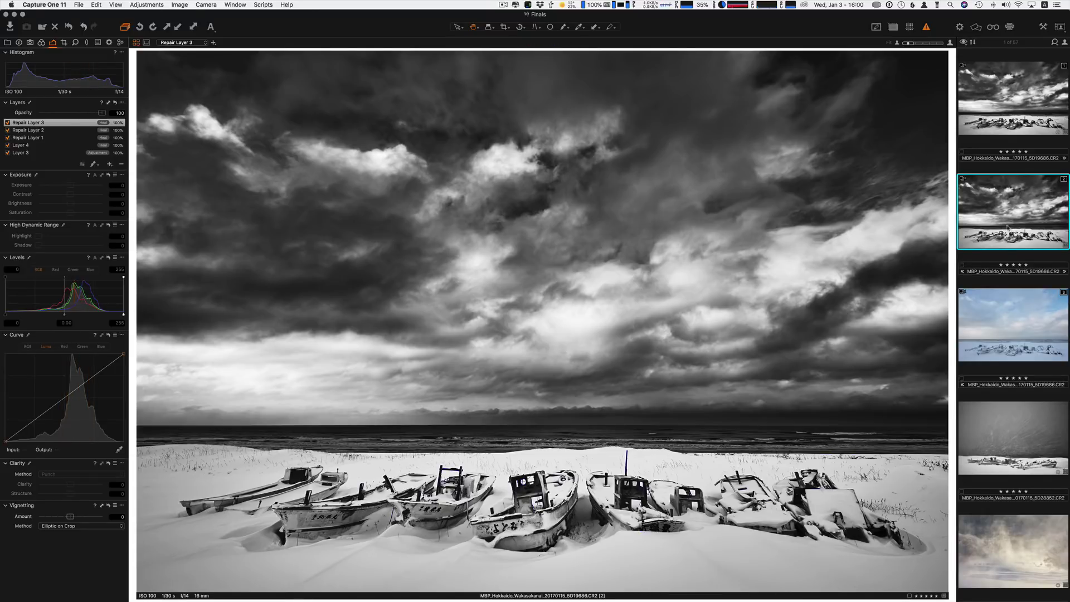
click(1009, 337)
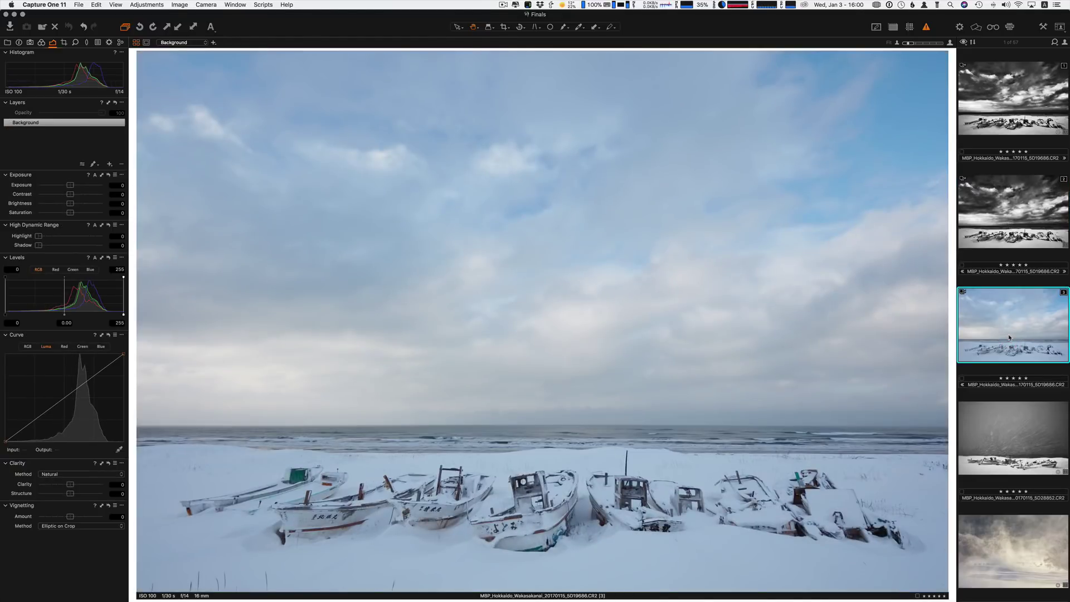
key(Up)
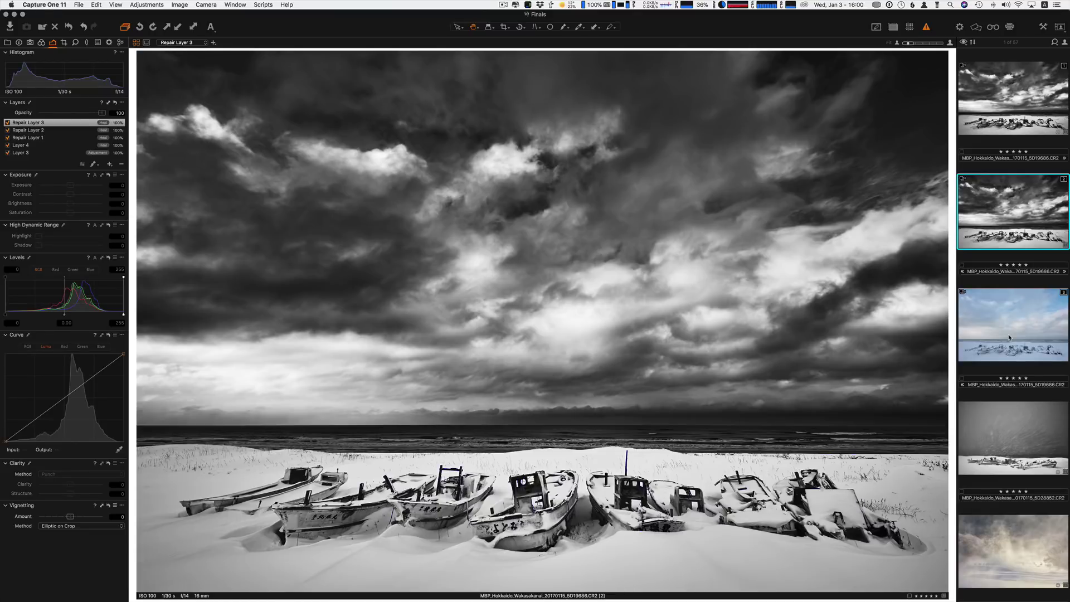